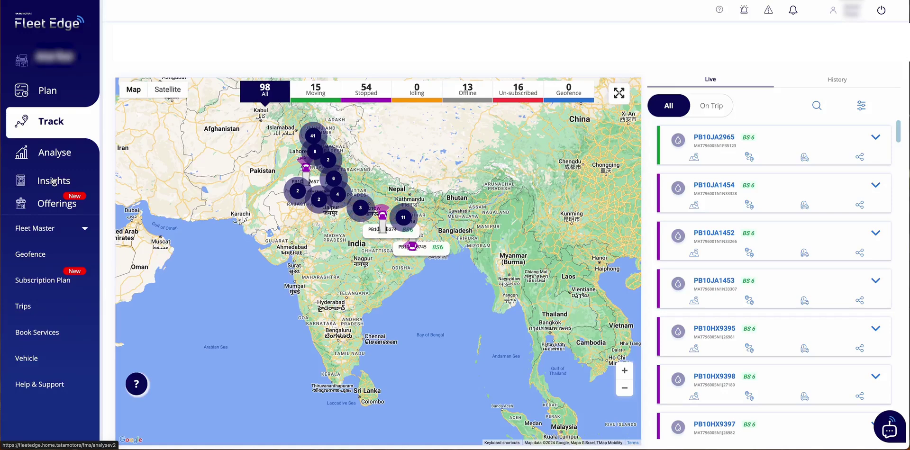
Open Fleet Insights from the sidebar to show the Live tab's fleet overview, health and fuel charts.
left_click(54, 181)
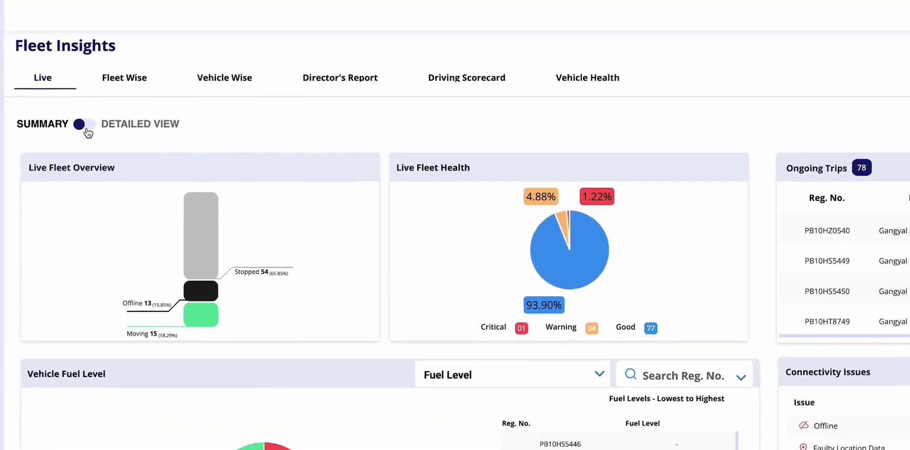
Switch the Live insights to Detailed View, listing connectivity issues such as 12 offline vehicles.
left_click(86, 124)
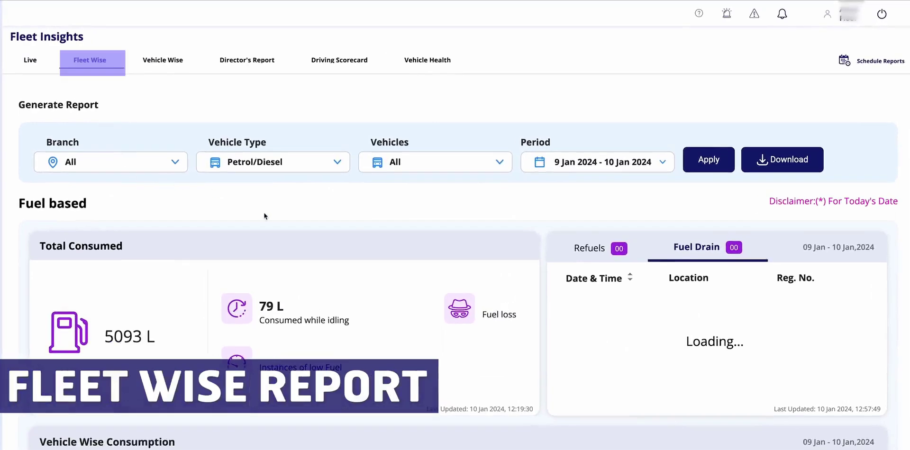
Set the Fleet Wise report to a custom period of 8–10 Jan 2024 and regenerate it.
left_click(637, 171)
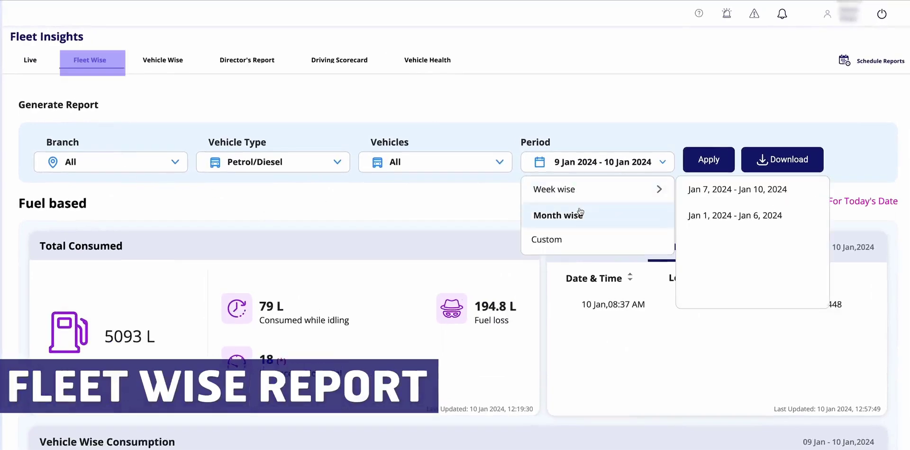
left_click(554, 239)
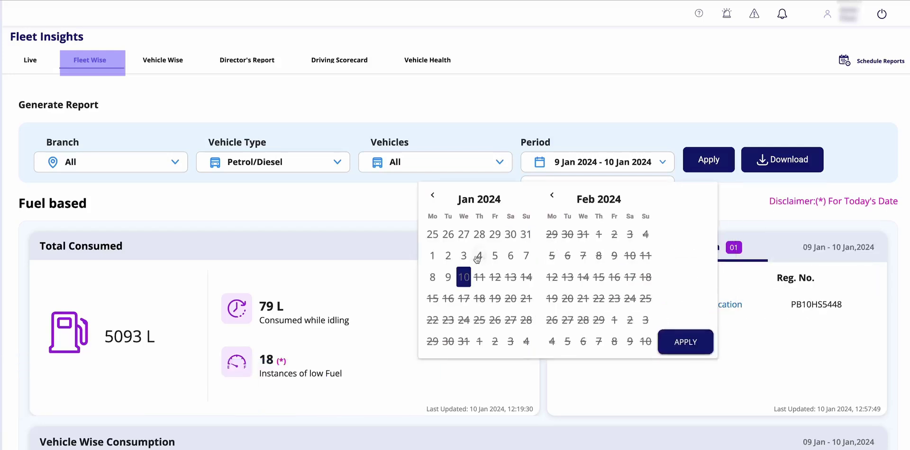
left_click(432, 278)
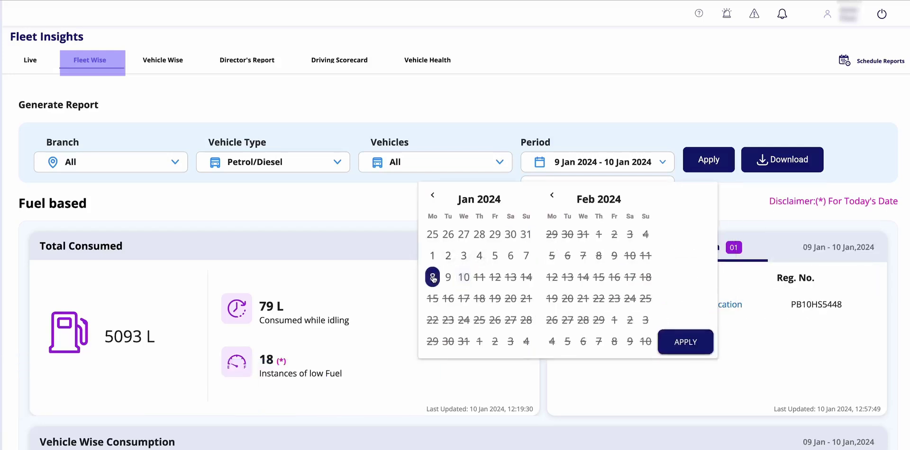
left_click(465, 280)
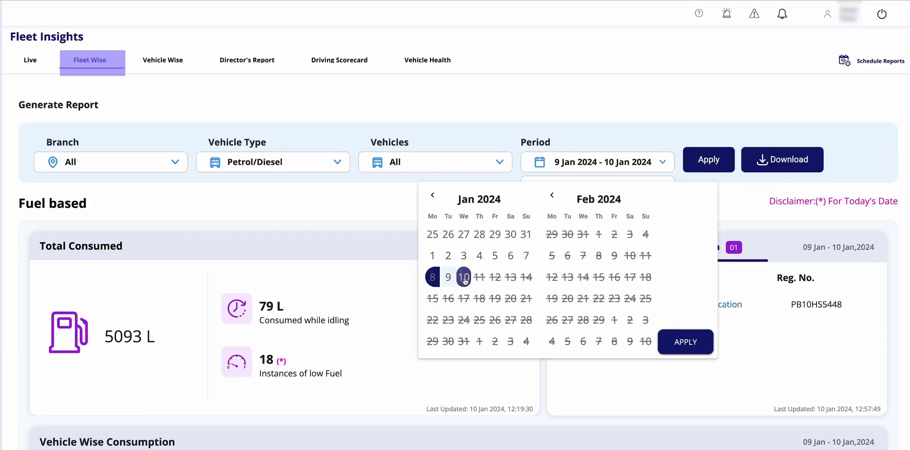
left_click(695, 345)
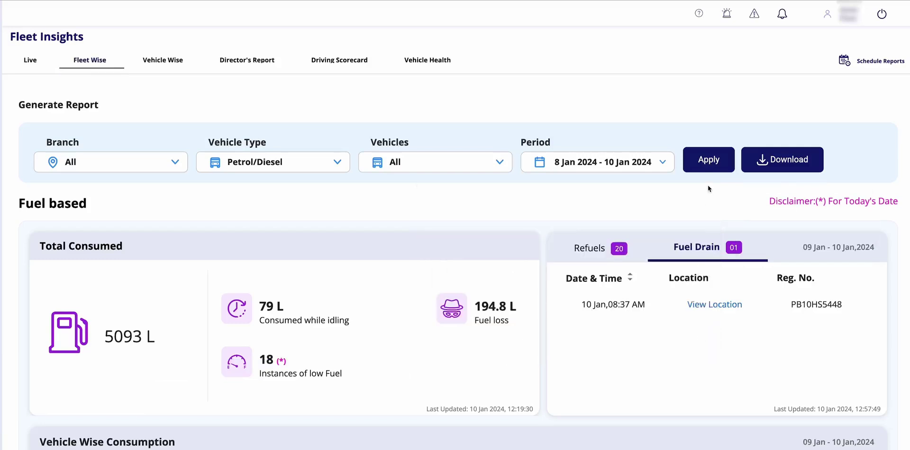
left_click(714, 167)
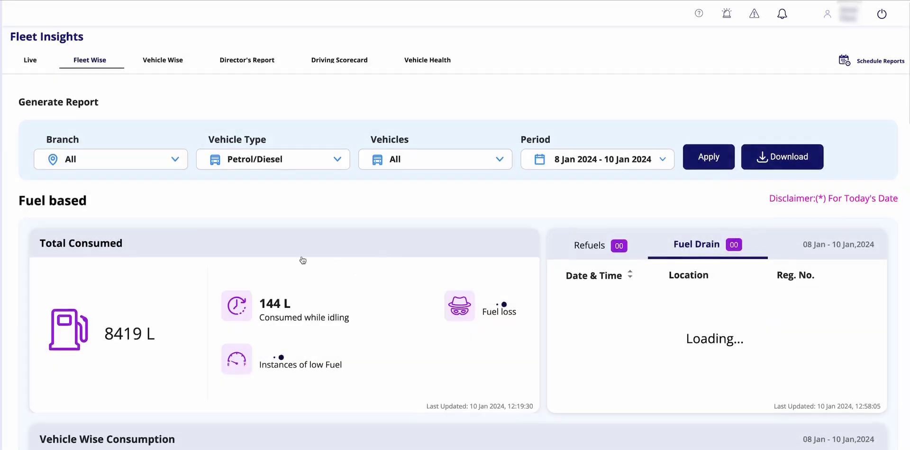
left_click(441, 168)
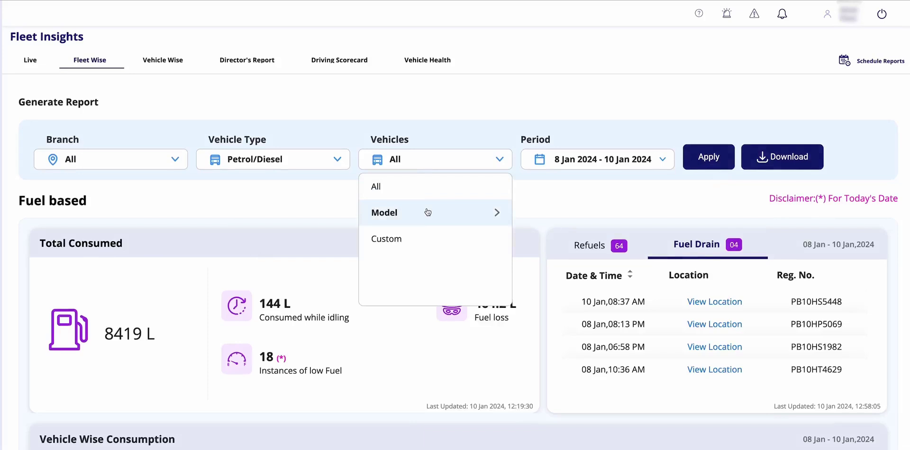
scroll(477, 163, "up", 1)
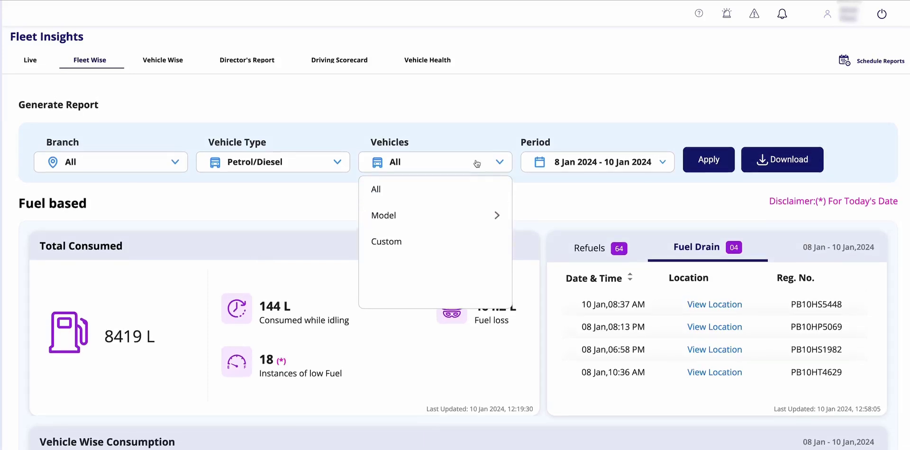
left_click(562, 198)
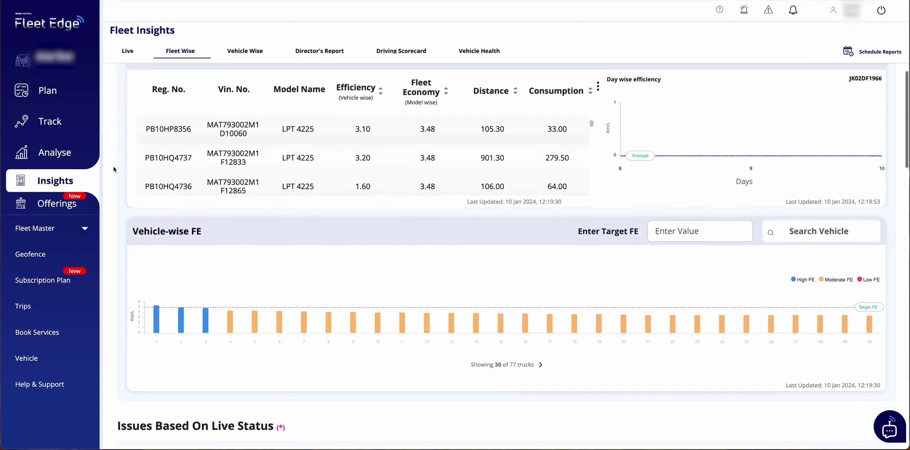
scroll(113, 170, "down", 2)
scroll(114, 169, "down", 6)
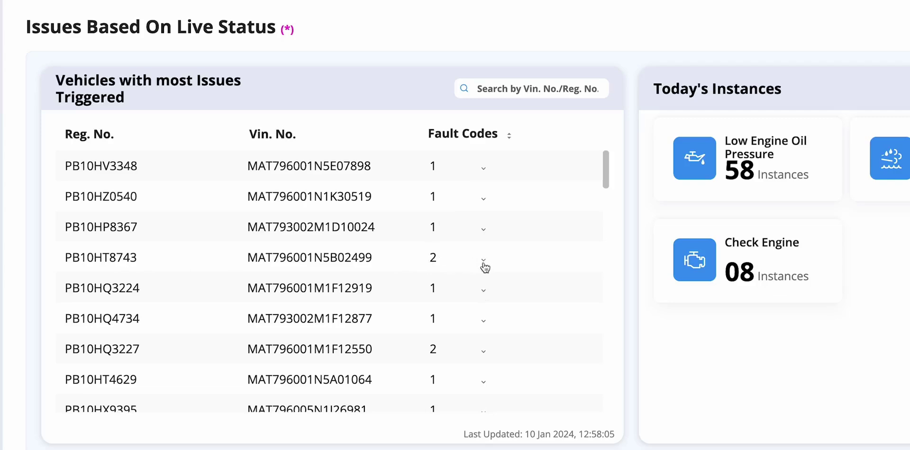
left_click(484, 262)
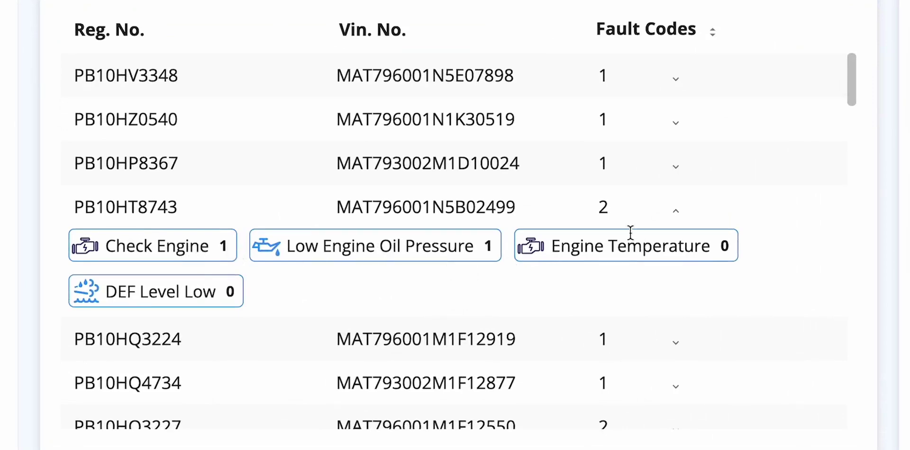
left_click(676, 217)
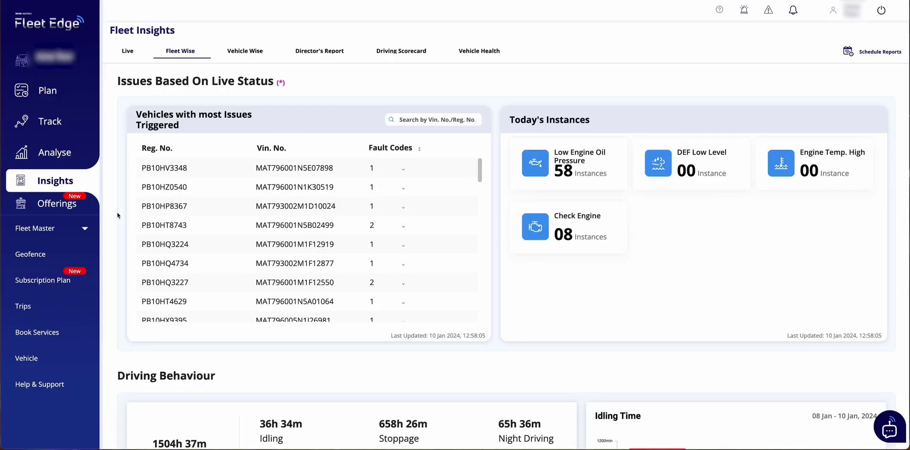
scroll(117, 216, "down", 4)
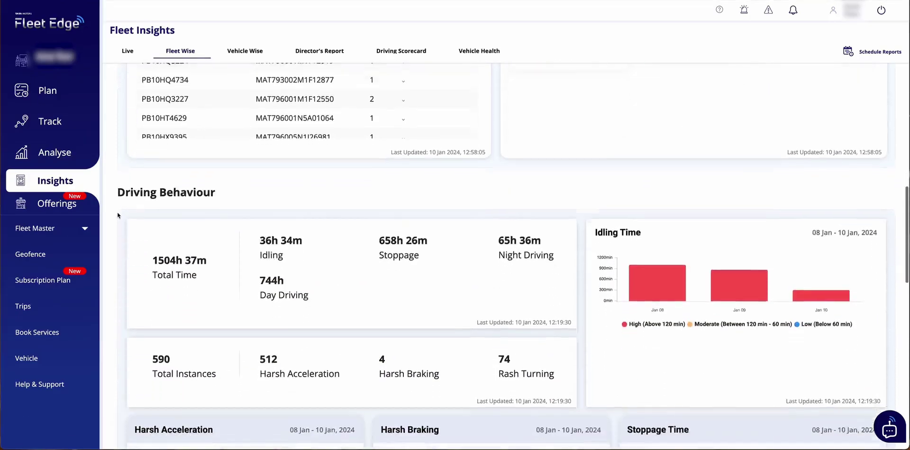
scroll(118, 212, "down", 3)
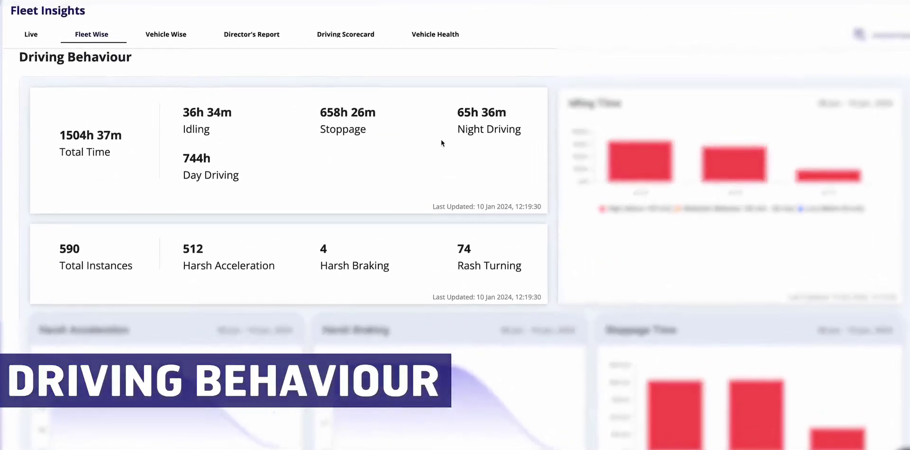
scroll(451, 141, "up", 1)
scroll(432, 146, "down", 2)
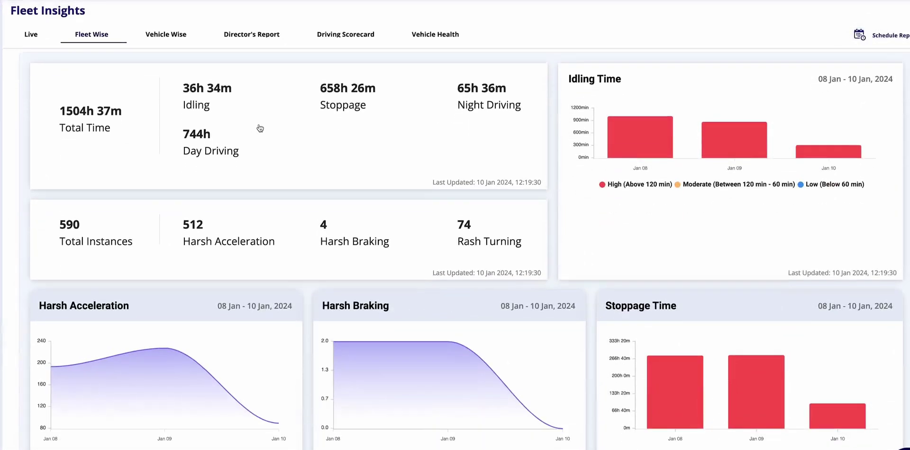
left_click(252, 126)
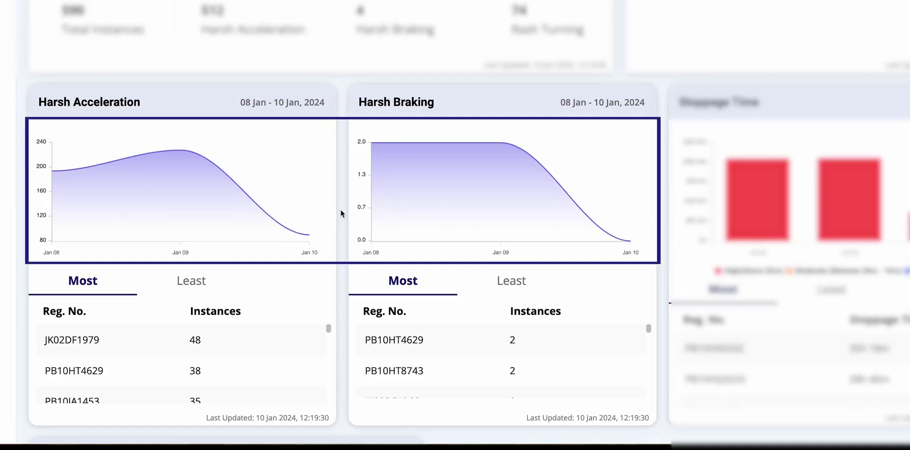
scroll(340, 209, "down", 5)
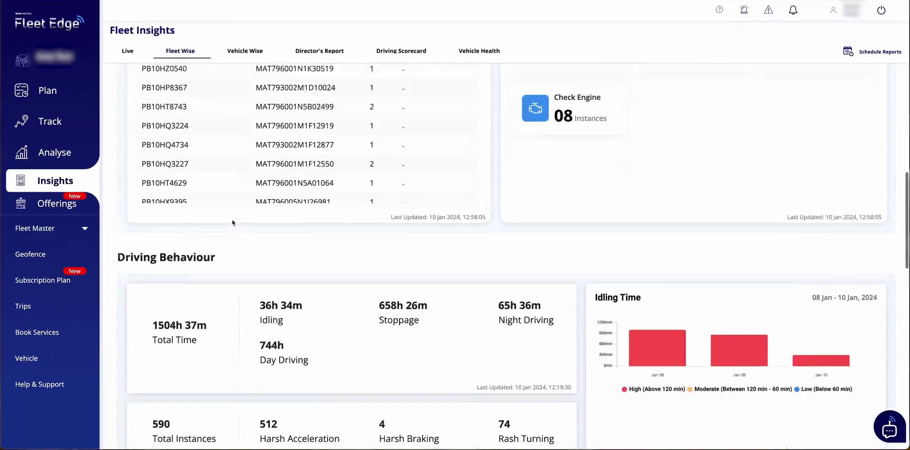
scroll(232, 220, "up", 15)
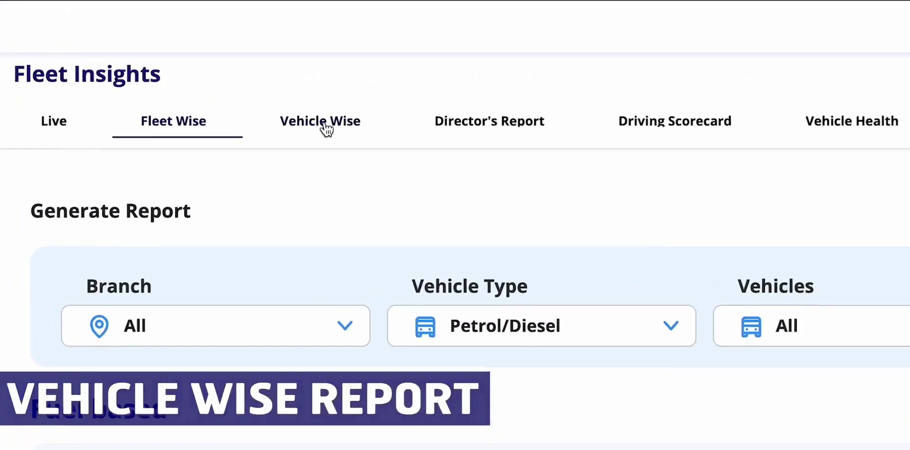
left_click(326, 127)
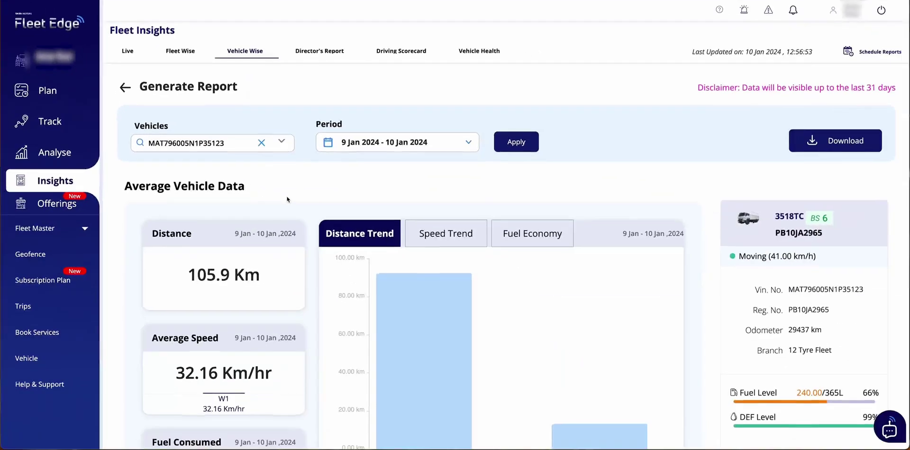
scroll(287, 199, "down", 3)
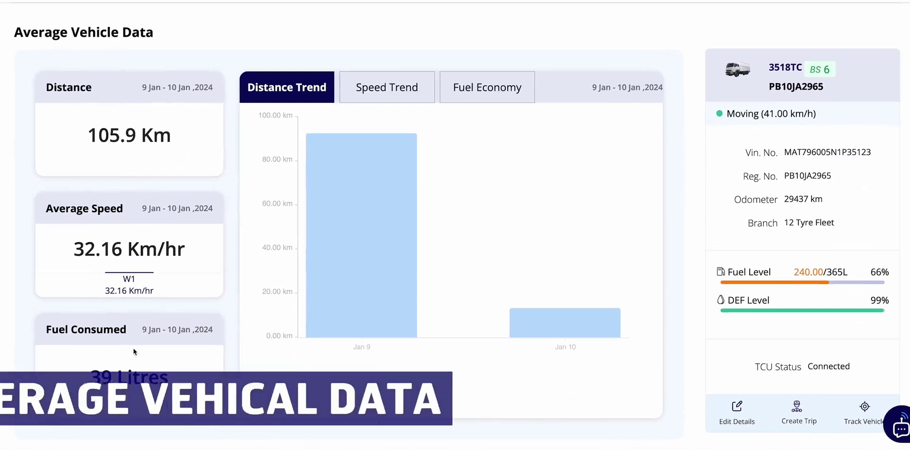
scroll(233, 130, "down", 8)
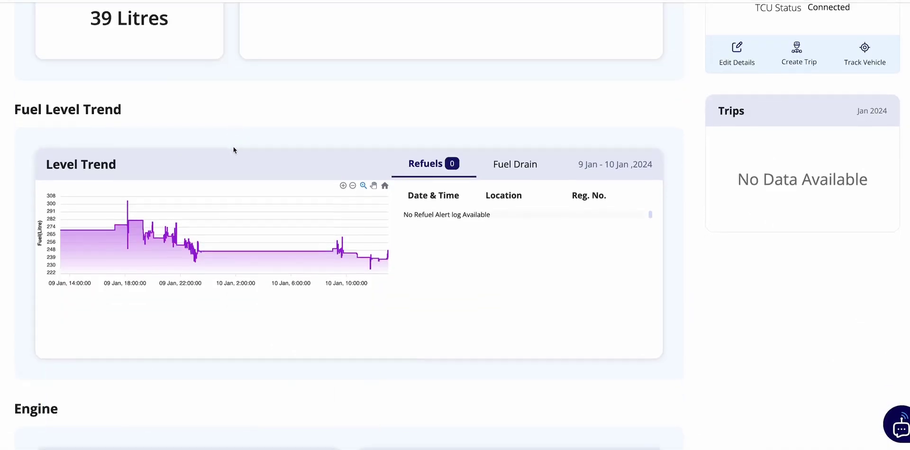
scroll(234, 147, "down", 8)
Show Engine Load as a donut chart, then scroll down to the gearbox and DEF level data.
left_click(302, 86)
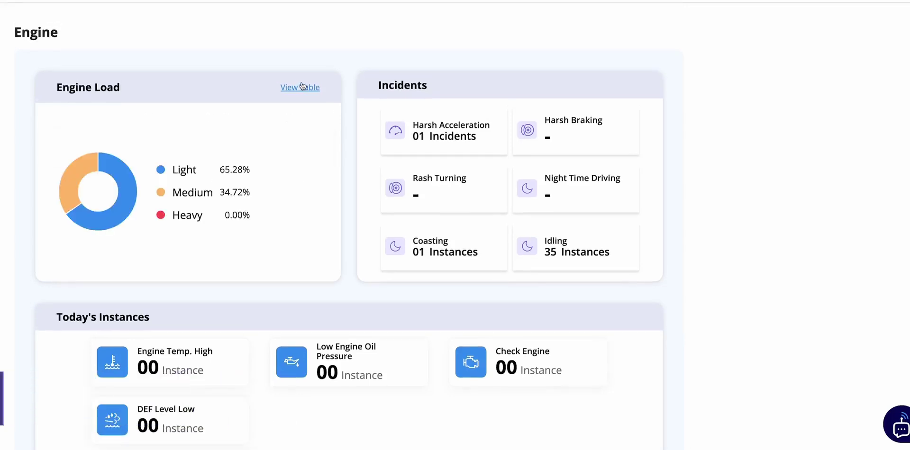
scroll(471, 123, "down", 10)
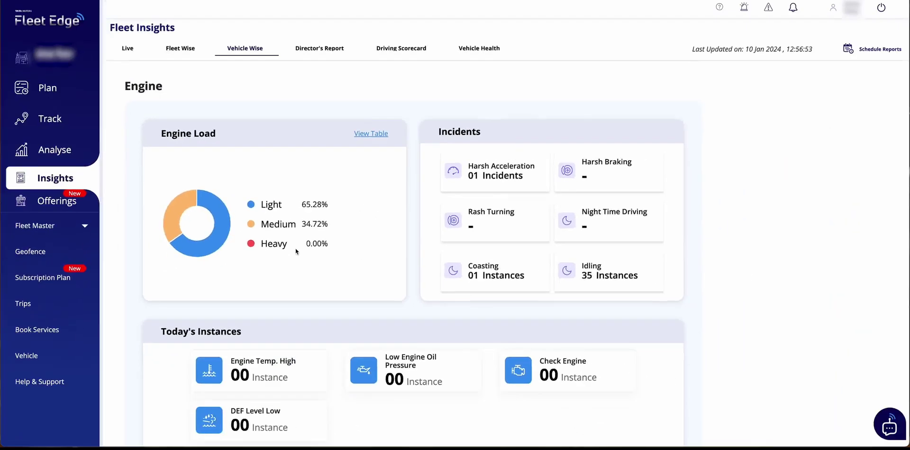
scroll(227, 260, "down", 5)
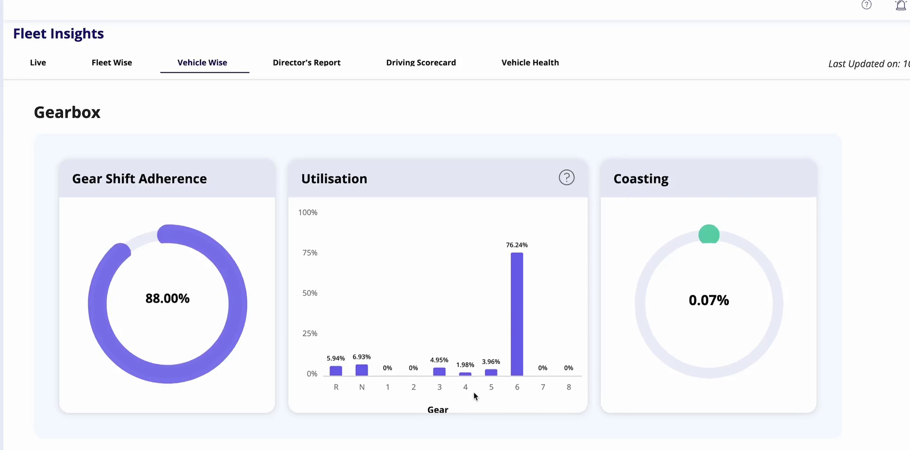
scroll(676, 211, "down", 2)
Scroll to the DEF level chart showing 99.2% on 9 Jan, then scroll back up.
scroll(675, 207, "down", 8)
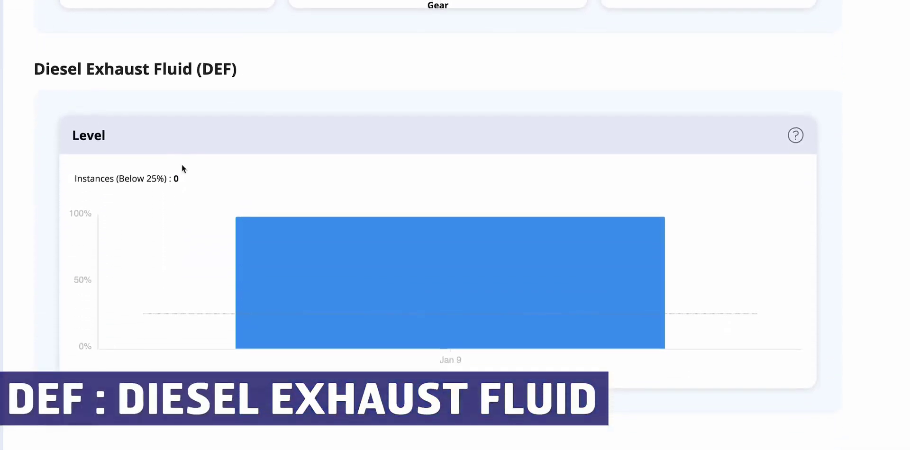
mouse_move(275, 232)
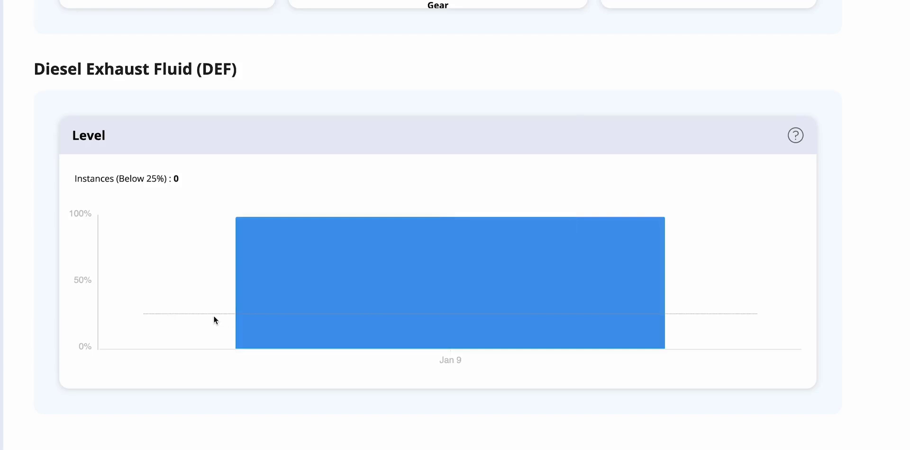
scroll(213, 320, "up", 15)
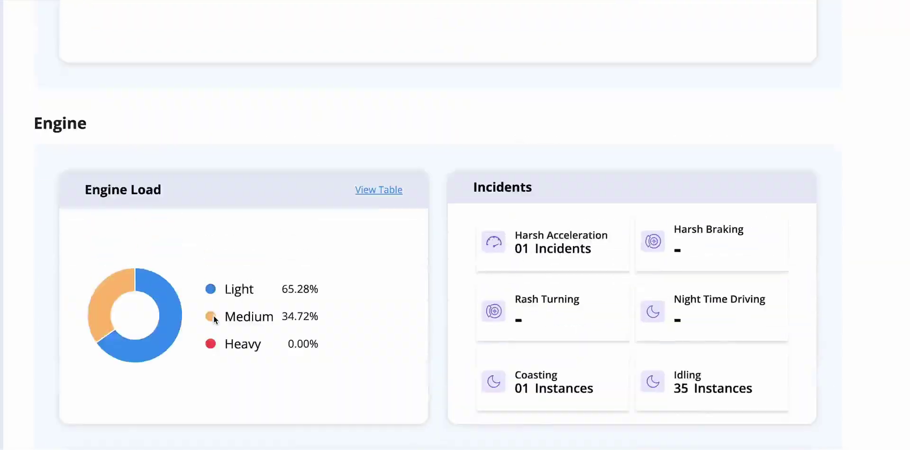
scroll(213, 315, "up", 15)
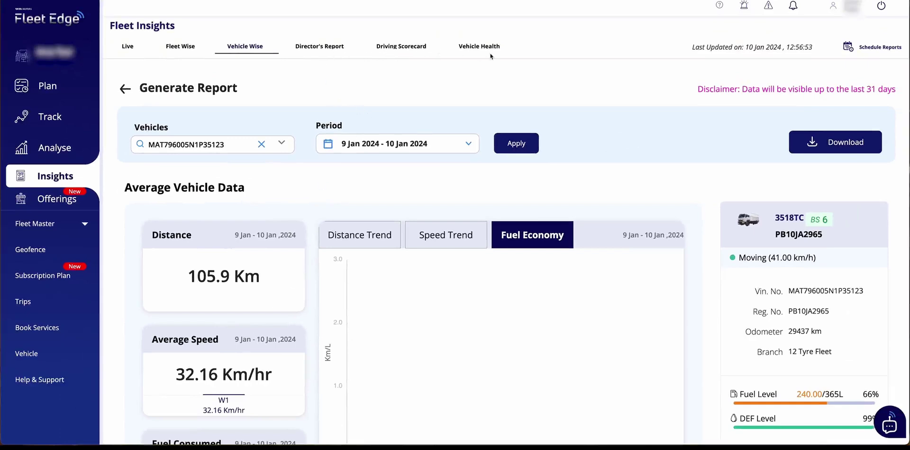
Open the Director's Report and scroll to the fleet fuel and driving insights for 82 vehicles.
left_click(318, 52)
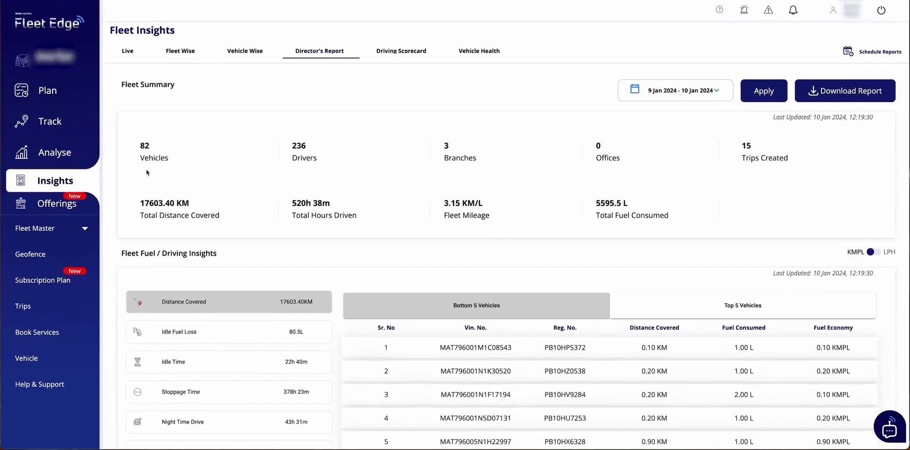
scroll(147, 172, "up", 1)
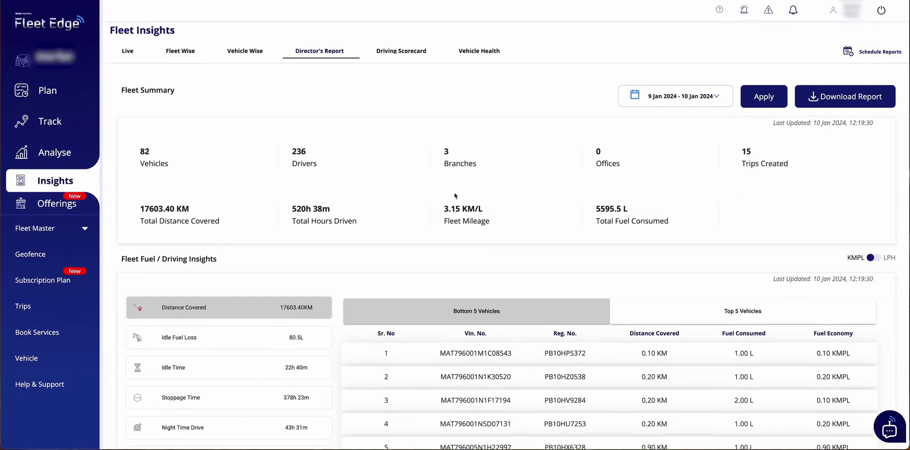
scroll(454, 192, "down", 3)
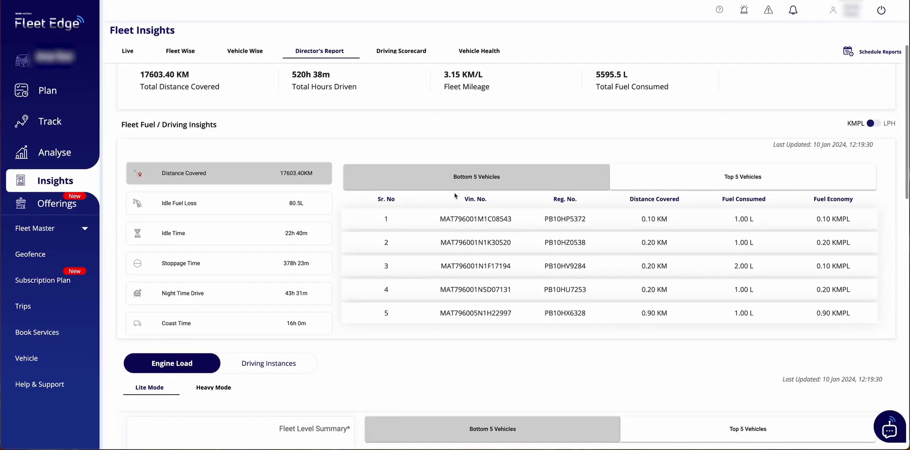
scroll(455, 196, "down", 1)
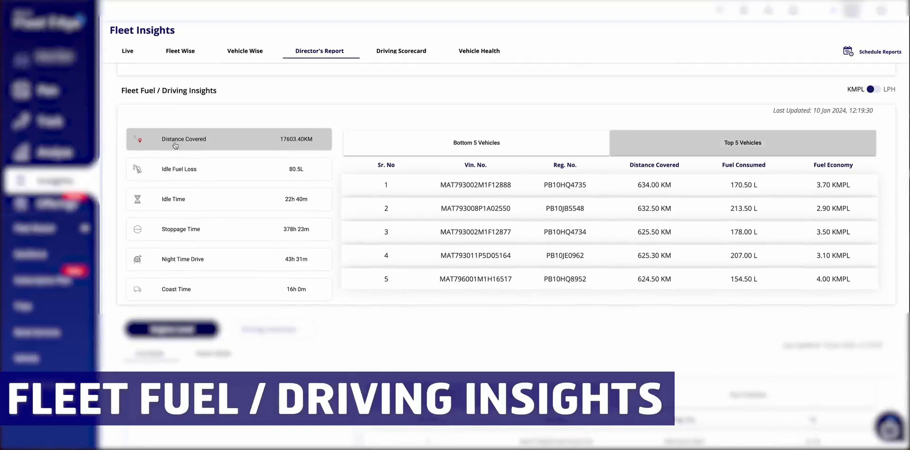
View idle fuel loss, idle time, stoppage time, night drive and coast time, then scroll to Engine Load.
left_click(171, 175)
left_click(173, 200)
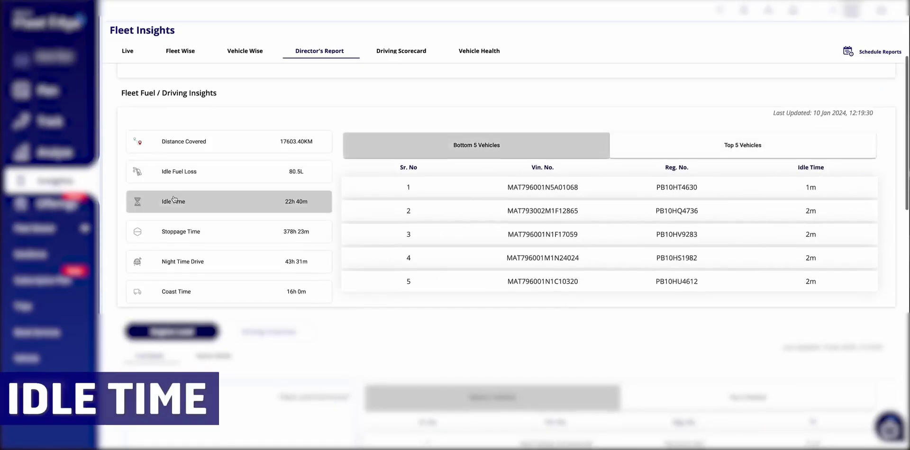
left_click(193, 232)
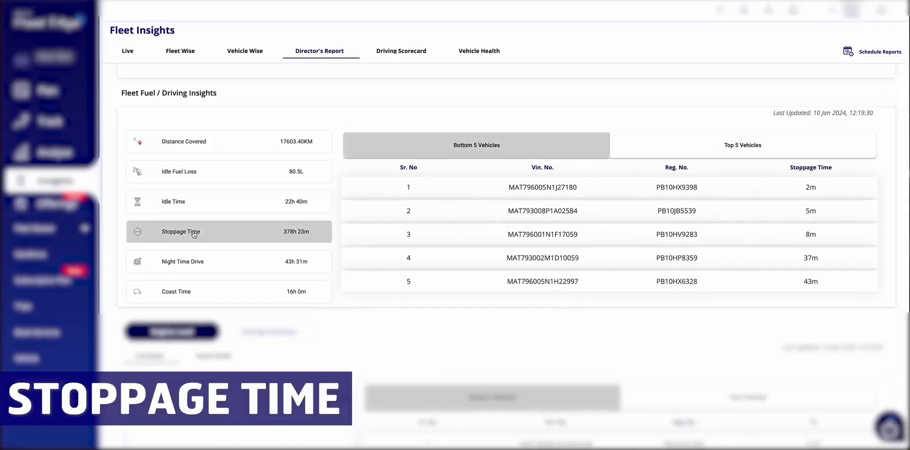
left_click(194, 263)
left_click(186, 297)
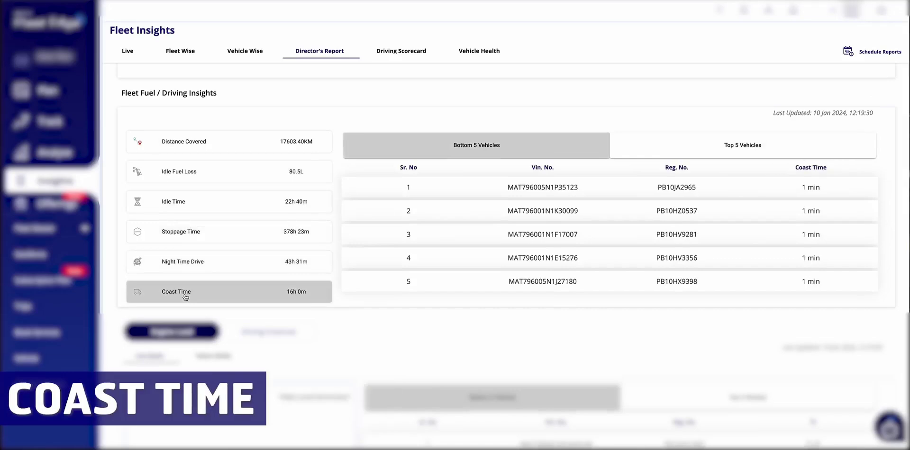
scroll(343, 179, "down", 3)
scroll(343, 178, "down", 3)
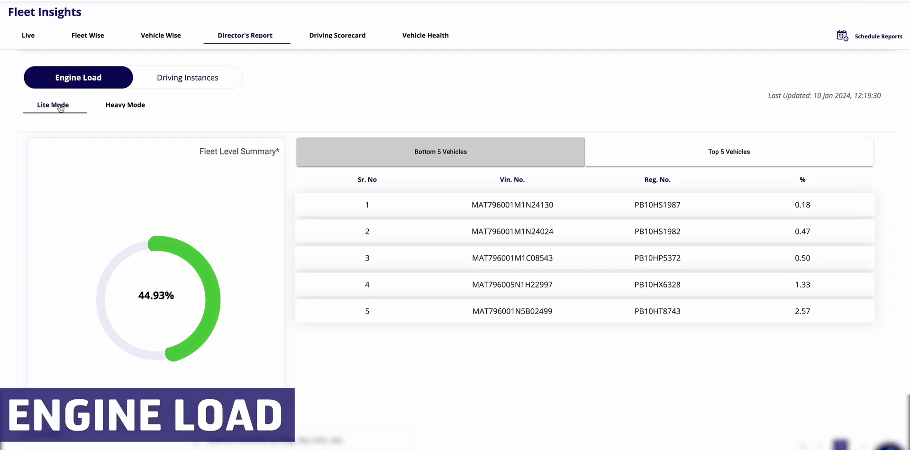
Show Engine Load in Heavy Mode (4.20% fleet summary), then switch to Driving Instances.
left_click(121, 106)
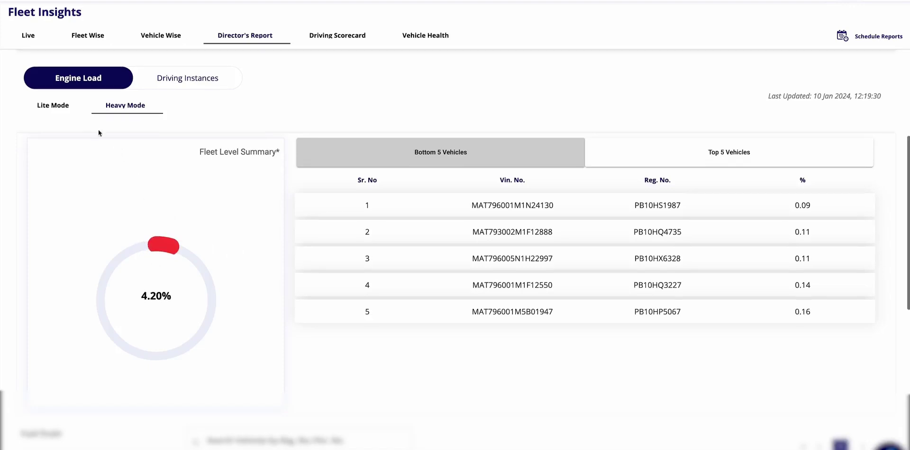
left_click(164, 83)
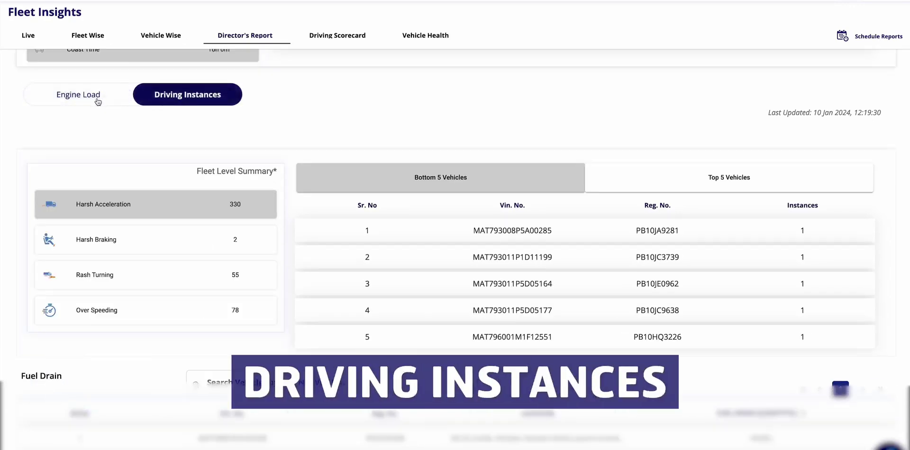
scroll(115, 139, "down", 1)
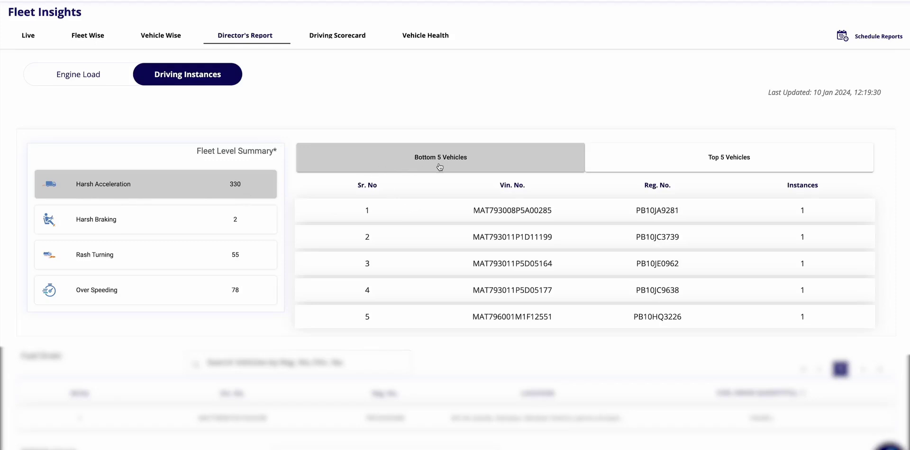
Scroll past the Fuel Drain table to the Vehicle Issues incident counts per vehicle.
scroll(115, 168, "down", 5)
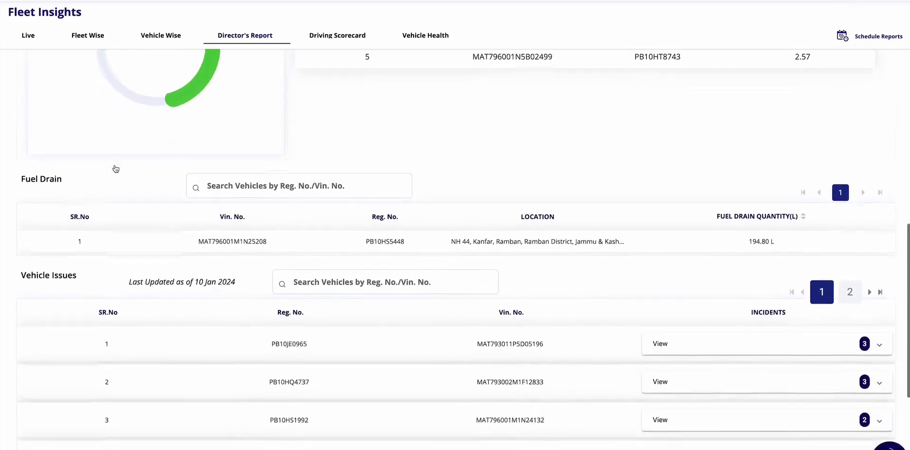
scroll(114, 168, "down", 2)
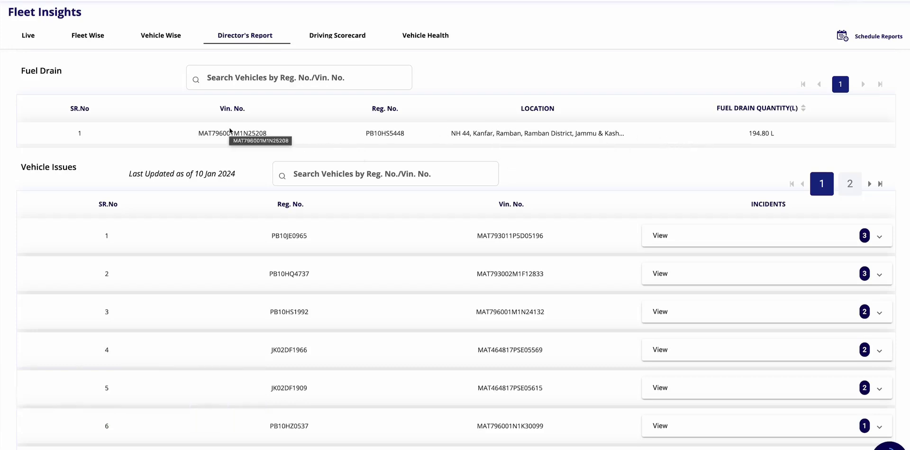
scroll(230, 132, "down", 2)
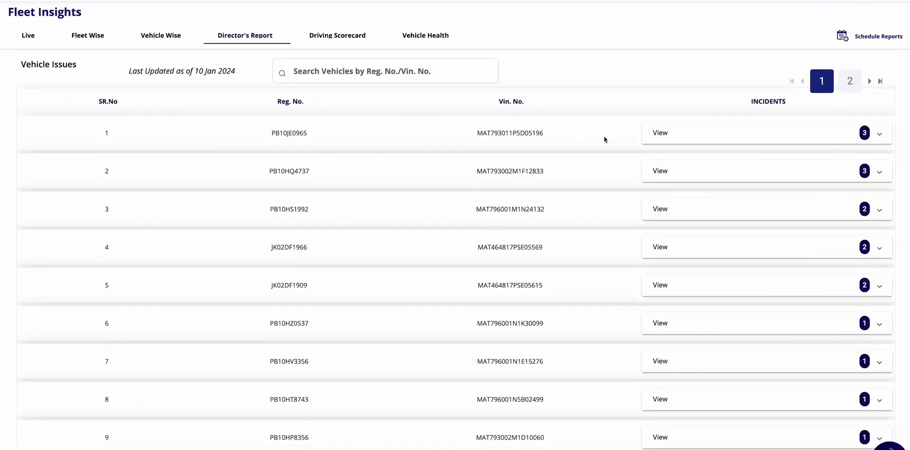
left_click(741, 143)
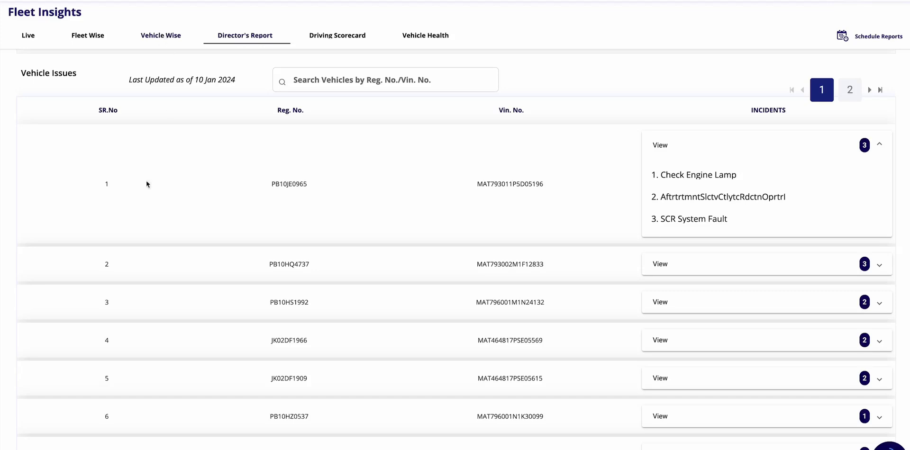
scroll(615, 235, "up", 3)
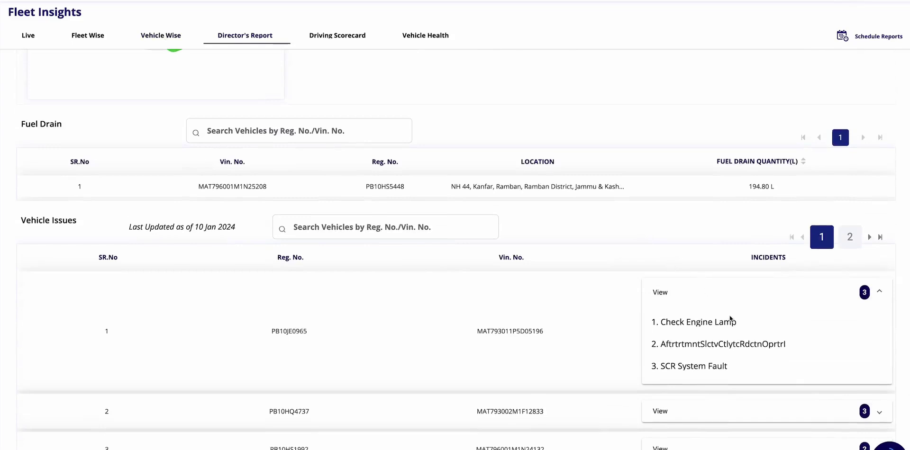
scroll(673, 293, "up", 1)
left_click(673, 293)
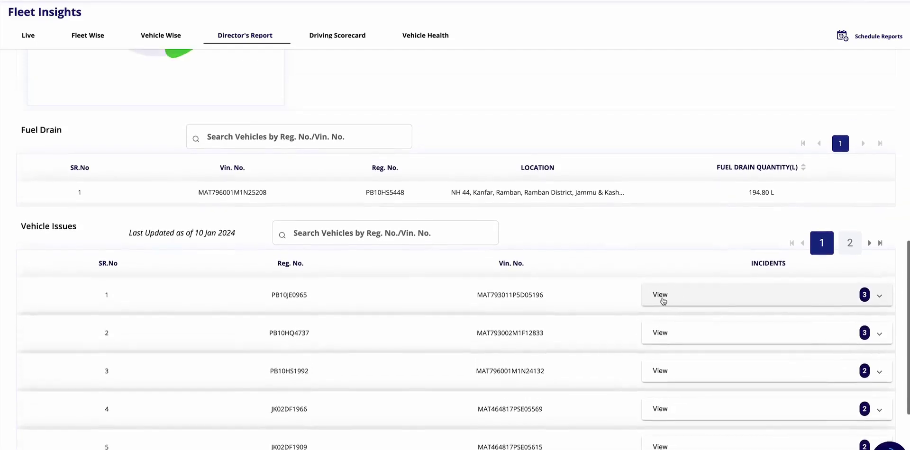
Check the fleet summary's date range choices, then switch to the Driving Scorecard.
scroll(663, 301, "down", 2)
scroll(663, 299, "down", 3)
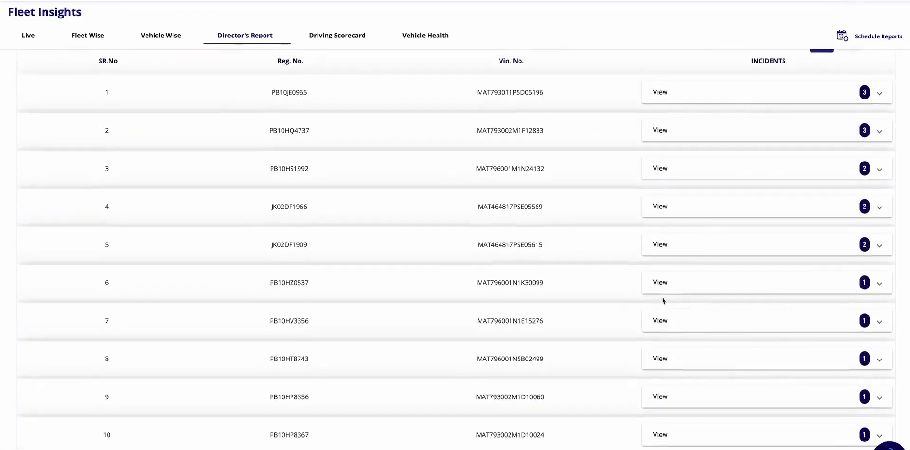
scroll(662, 298, "up", 10)
scroll(663, 298, "up", 10)
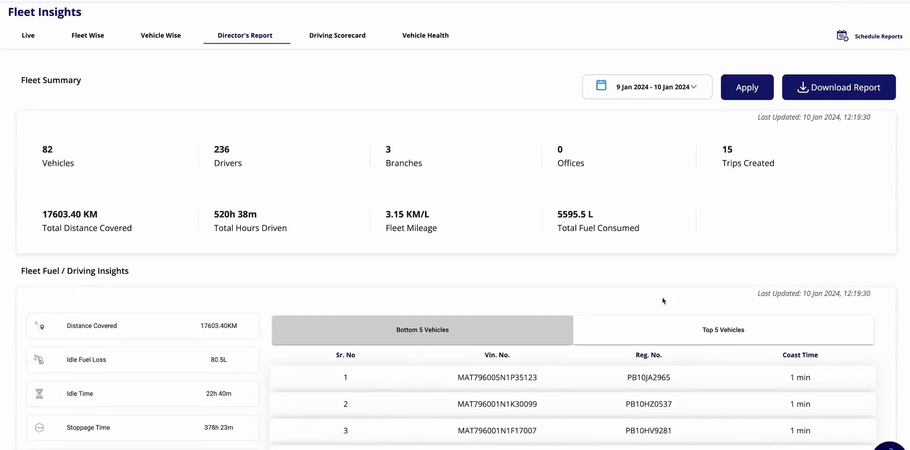
left_click(662, 94)
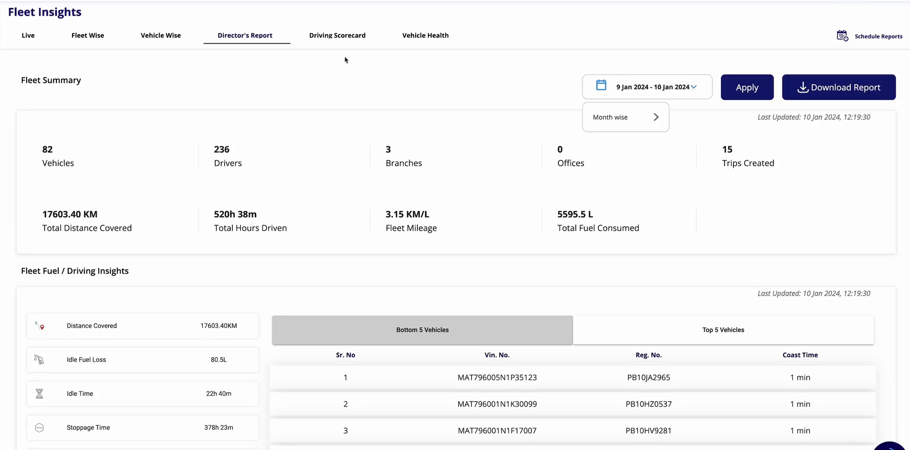
left_click(329, 39)
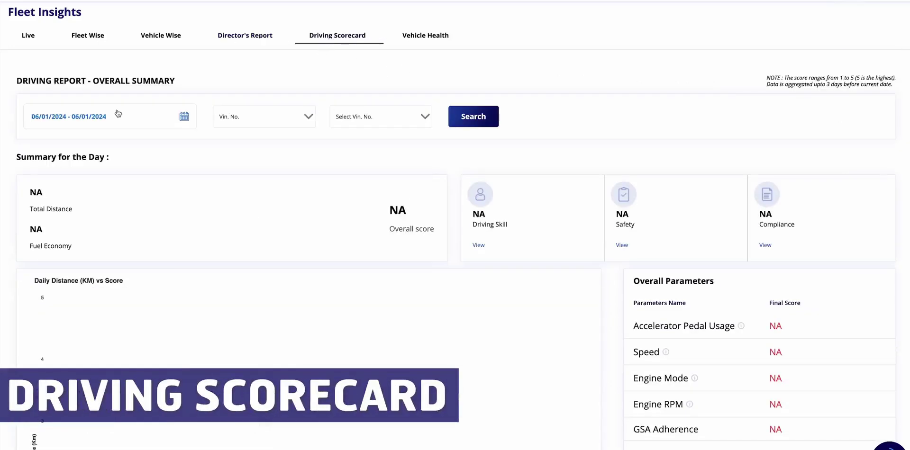
left_click(304, 122)
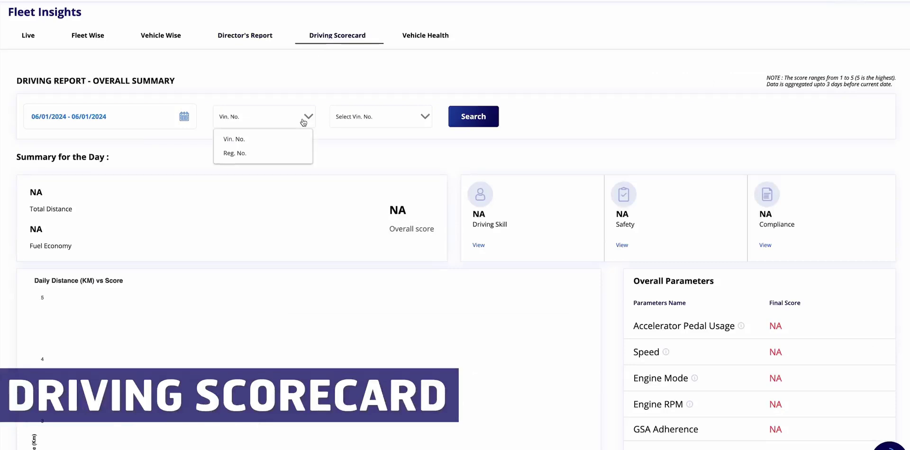
left_click(242, 153)
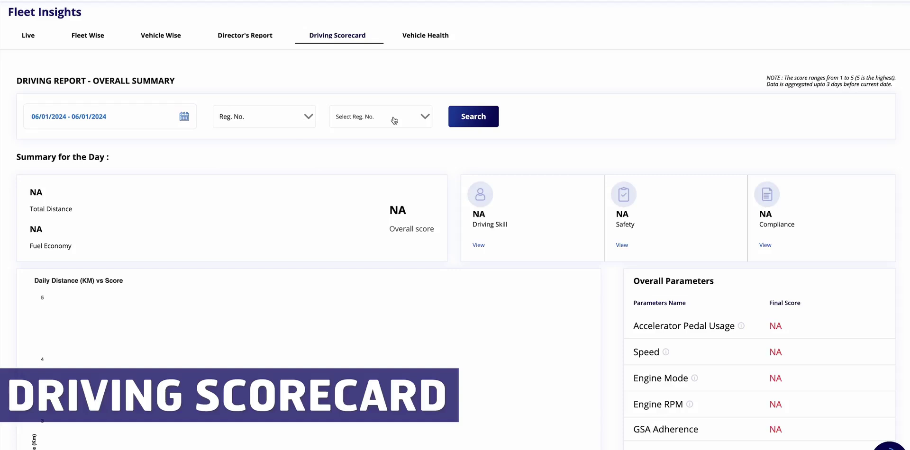
left_click(395, 120)
left_click(354, 162)
Set the date range to 1–6 Jan 2024 and load the scorecard.
left_click(179, 121)
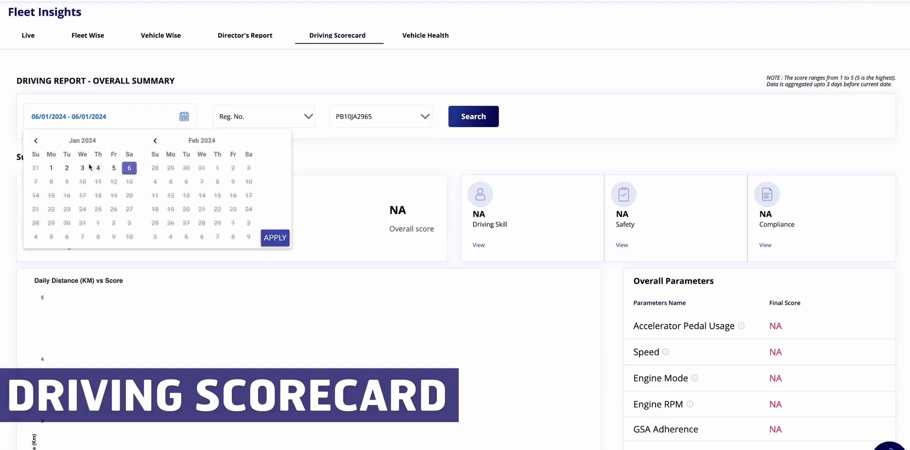
left_click(52, 168)
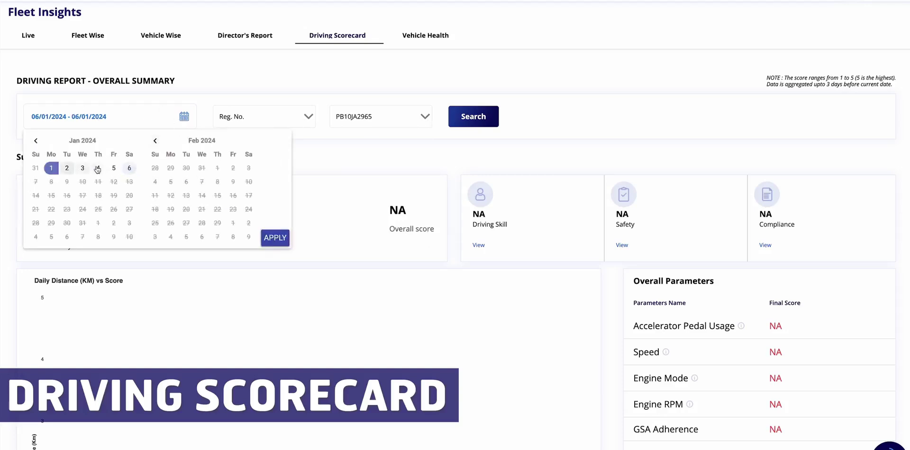
left_click(129, 169)
left_click(275, 237)
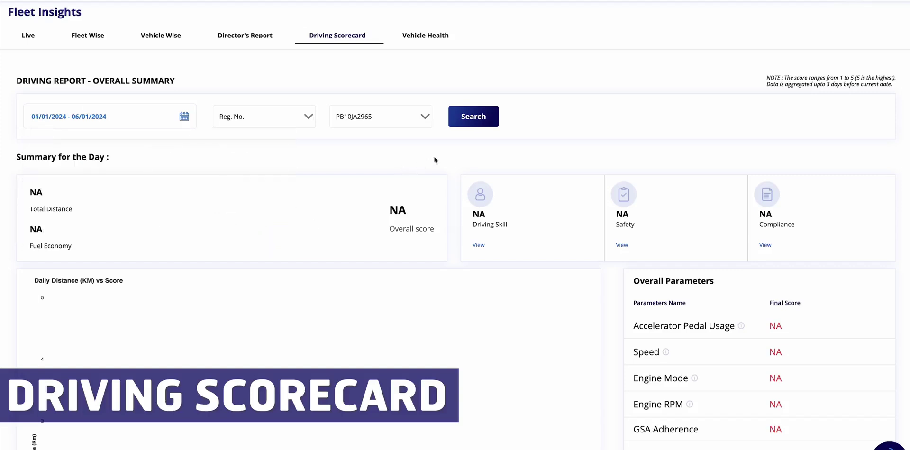
left_click(472, 124)
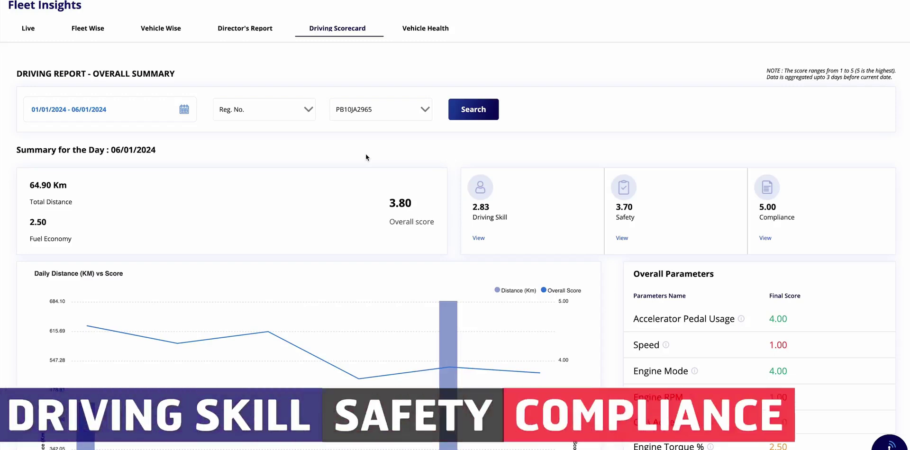
Show the driving skill parameters and score trend, and inspect the Total Distance figure.
scroll(365, 154, "down", 1)
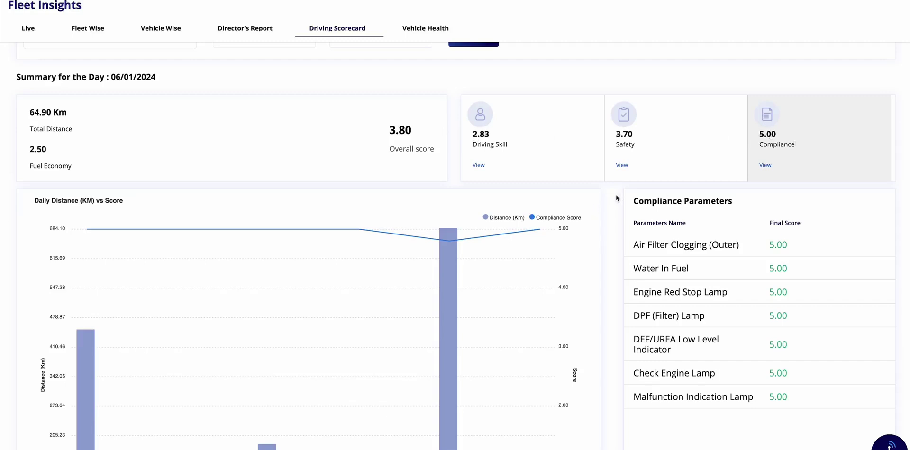
left_click(548, 151)
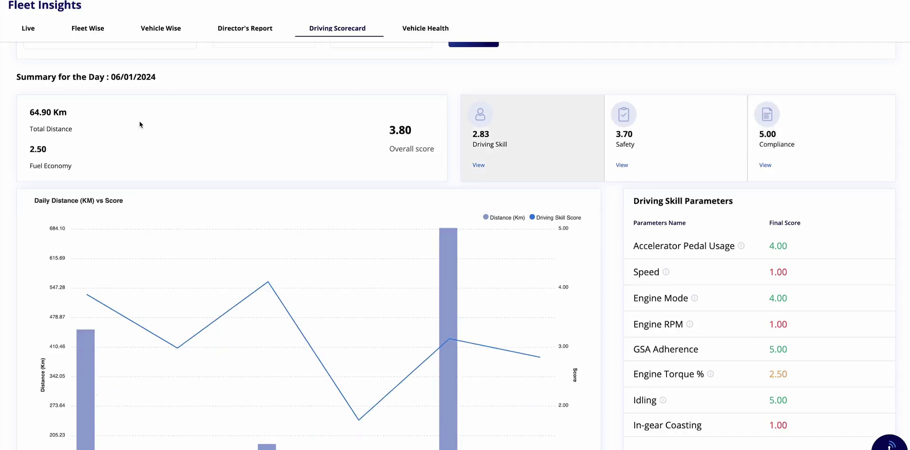
scroll(122, 103, "up", 1)
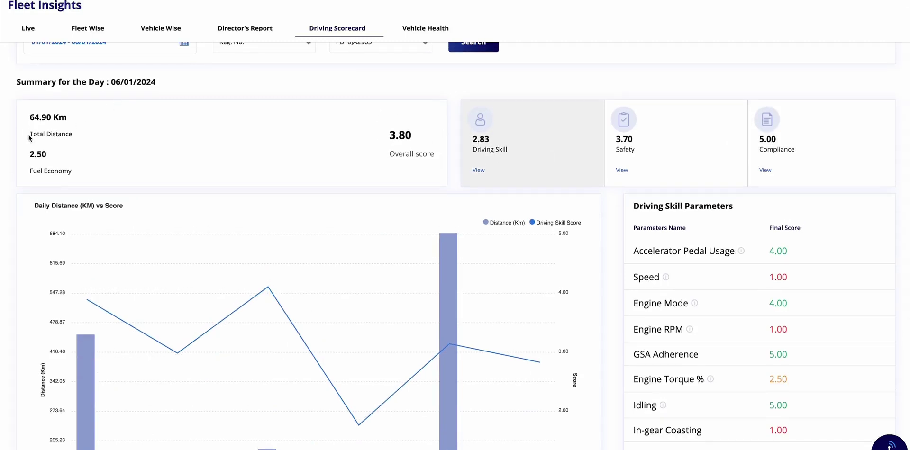
left_click_drag(29, 137, 71, 136)
left_click(79, 157)
Review the scorecard table, then go to the Vehicle Health view.
scroll(92, 172, "down", 5)
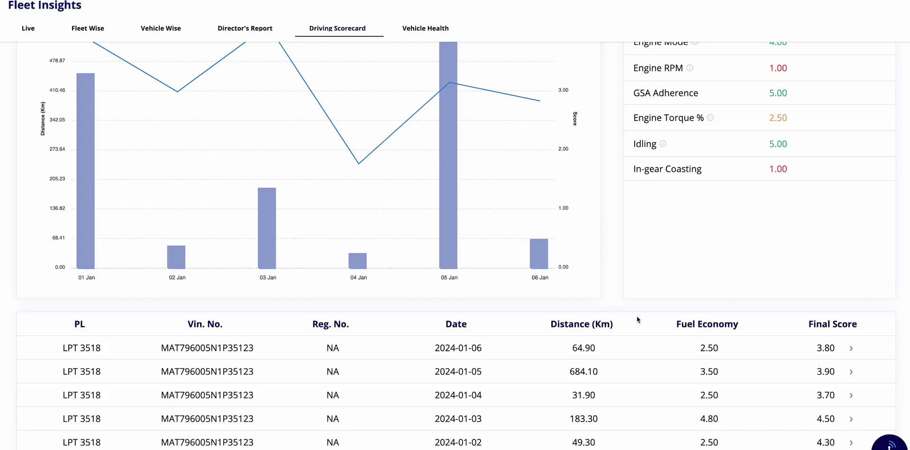
scroll(628, 294, "up", 3)
scroll(629, 294, "up", 6)
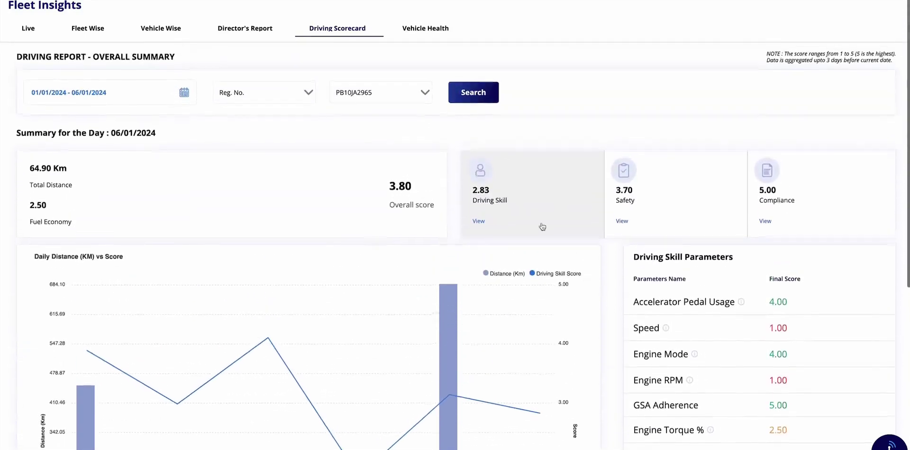
left_click(425, 28)
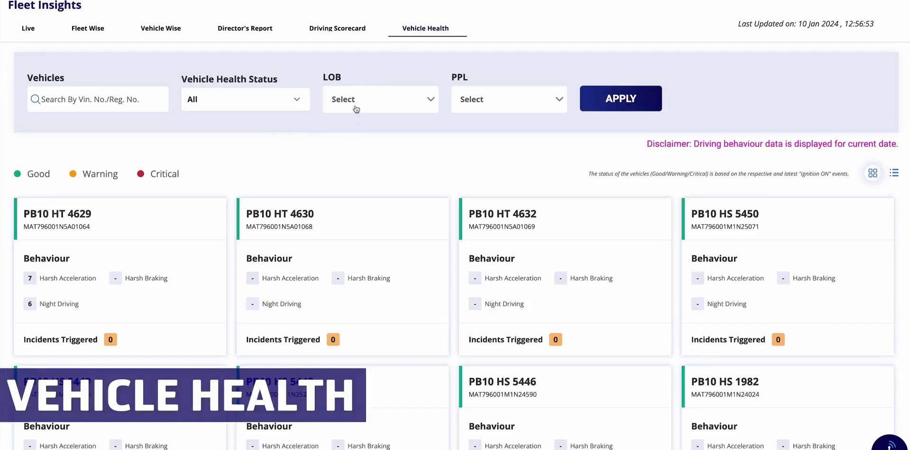
left_click(301, 108)
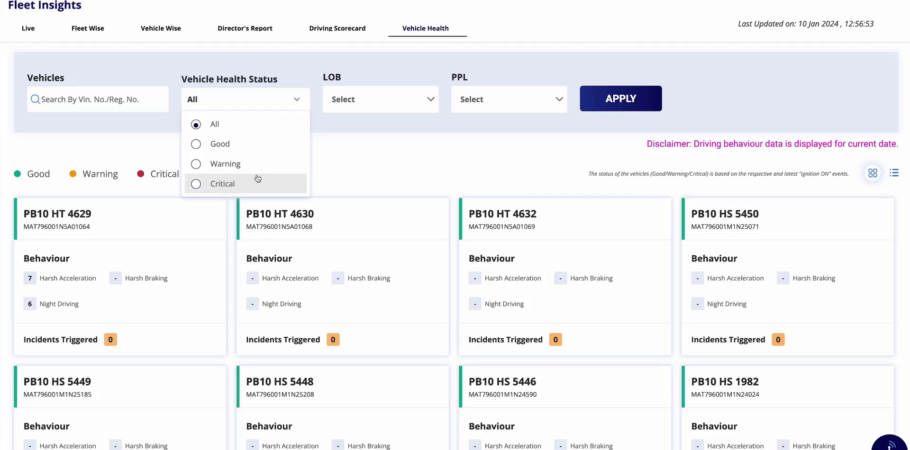
scroll(259, 175, "down", 1)
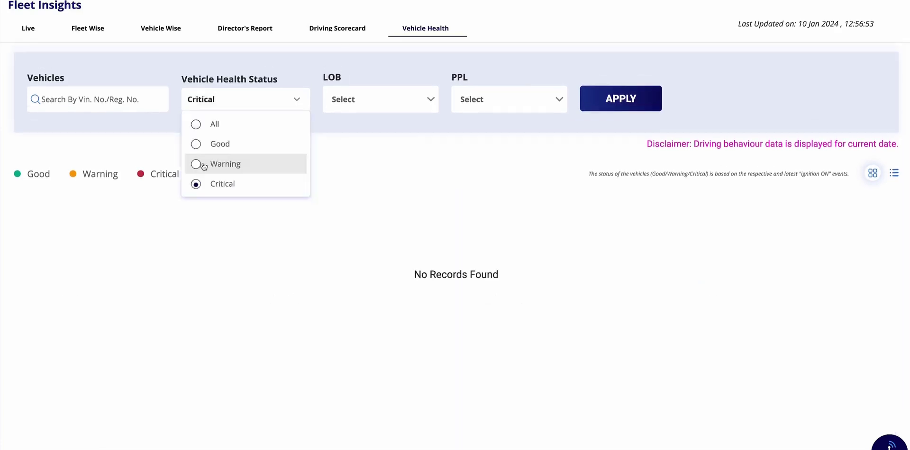
left_click(203, 164)
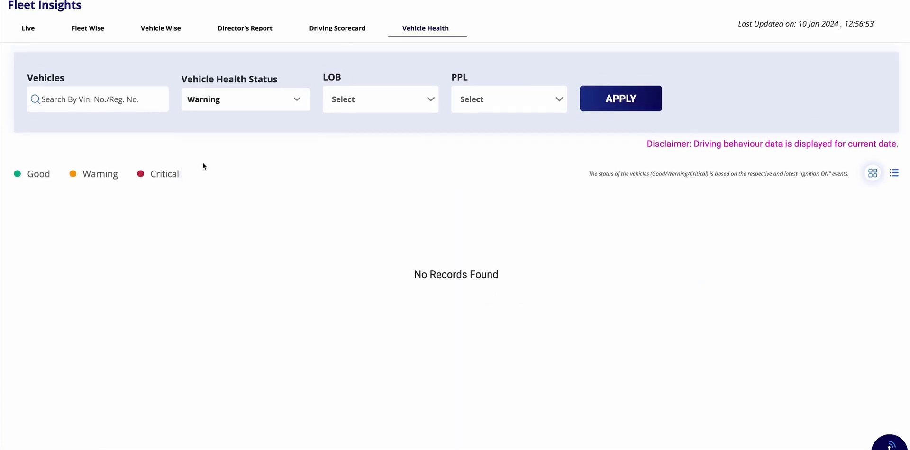
left_click(636, 100)
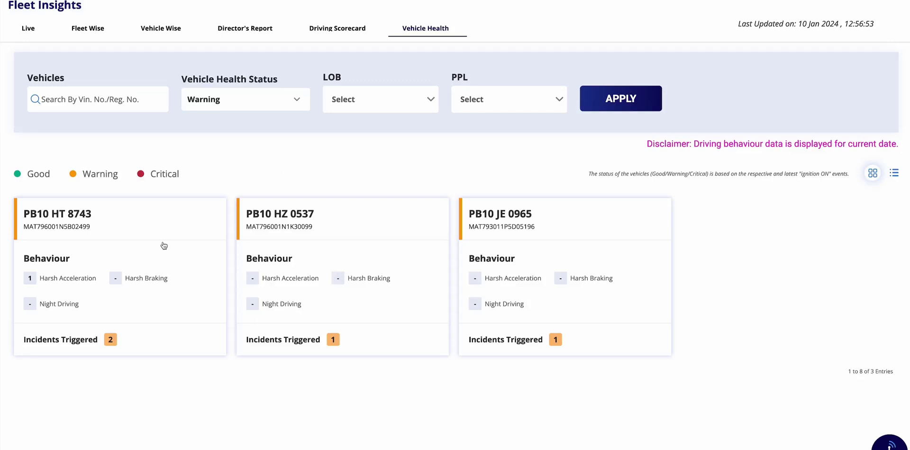
left_click(105, 269)
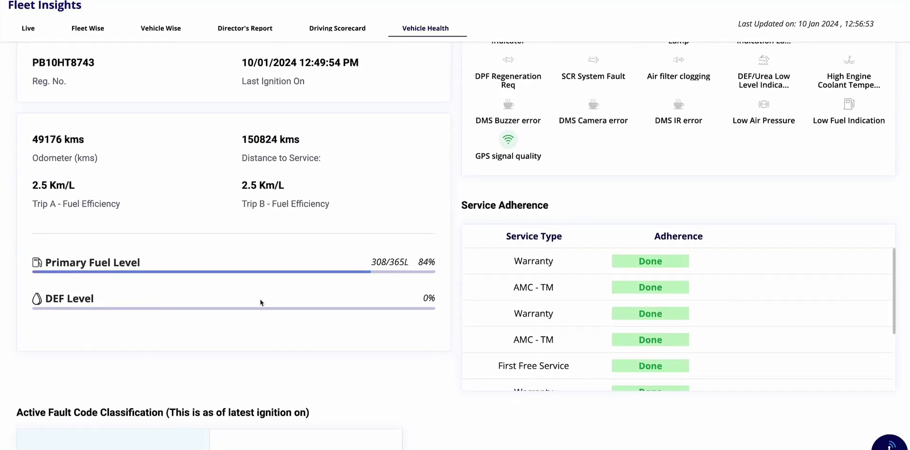
scroll(425, 282, "up", 2)
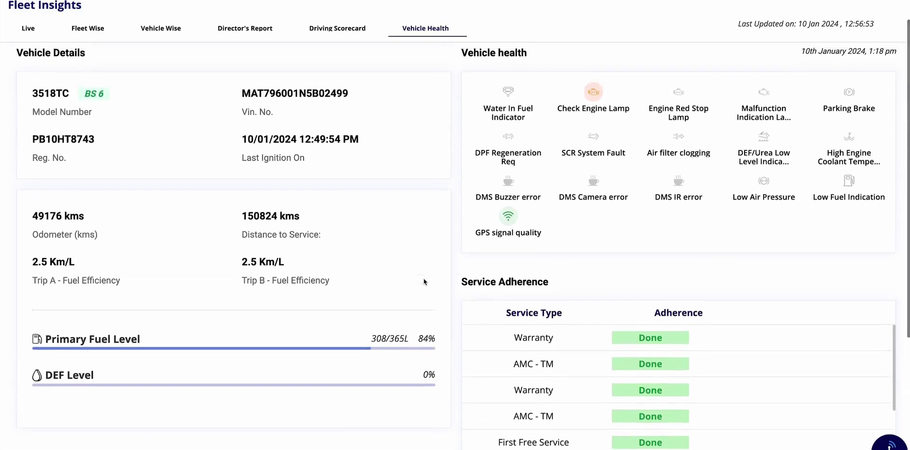
scroll(424, 281, "down", 1)
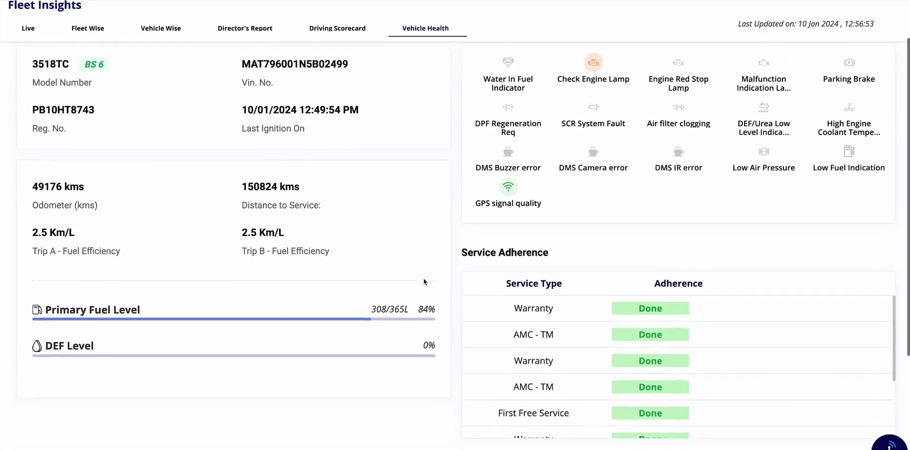
scroll(423, 281, "down", 1)
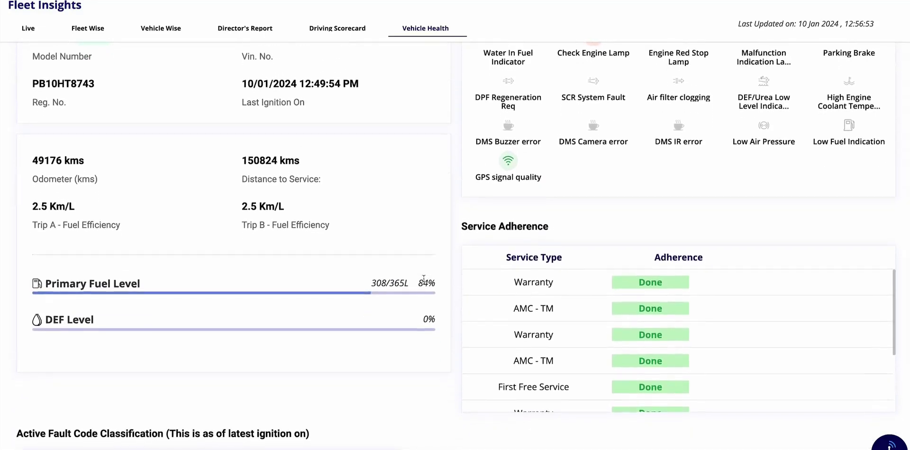
scroll(581, 113, "up", 2)
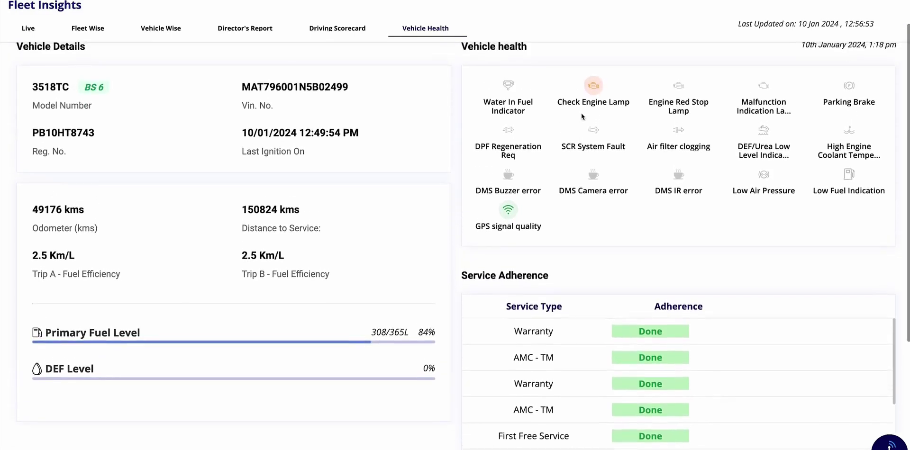
scroll(581, 113, "up", 1)
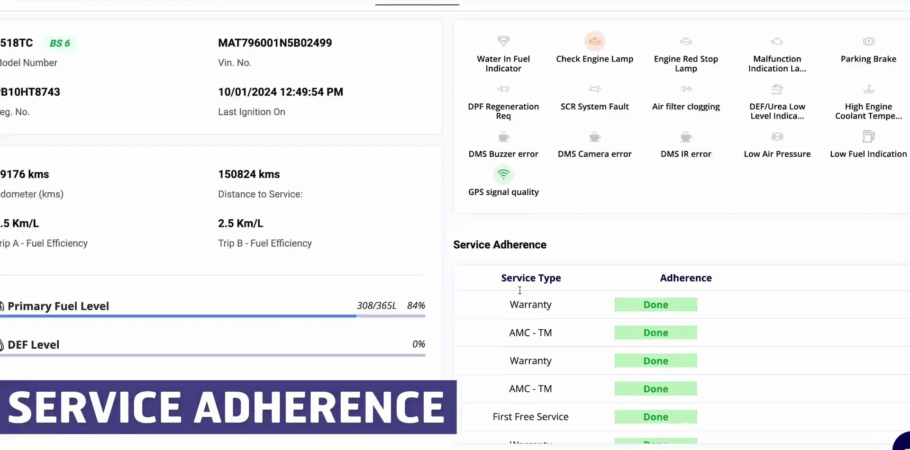
scroll(596, 198, "down", 3)
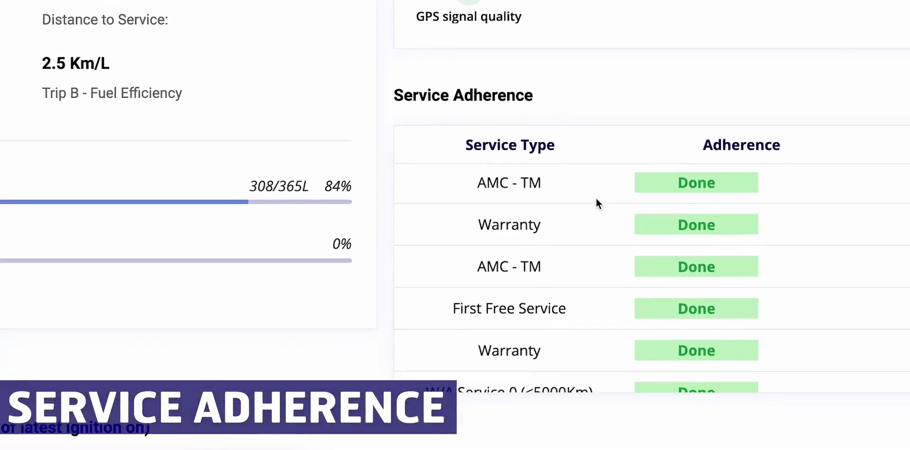
scroll(577, 242, "up", 3)
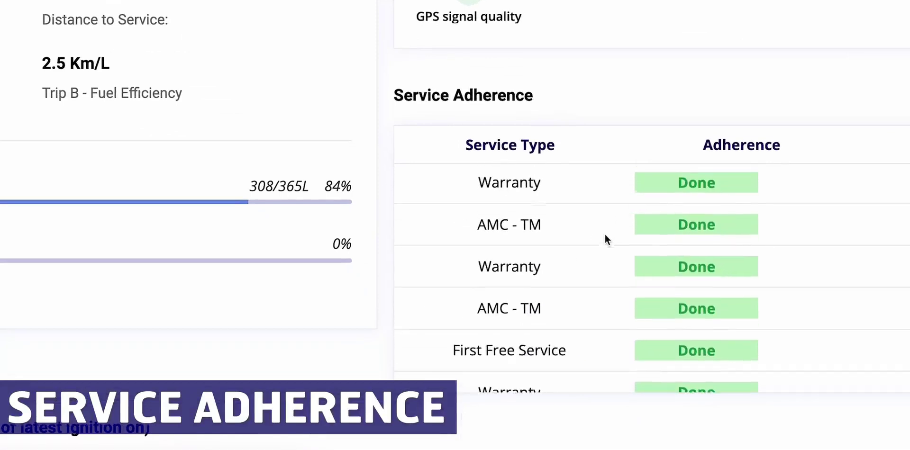
scroll(605, 234, "down", 2)
scroll(586, 284, "down", 1)
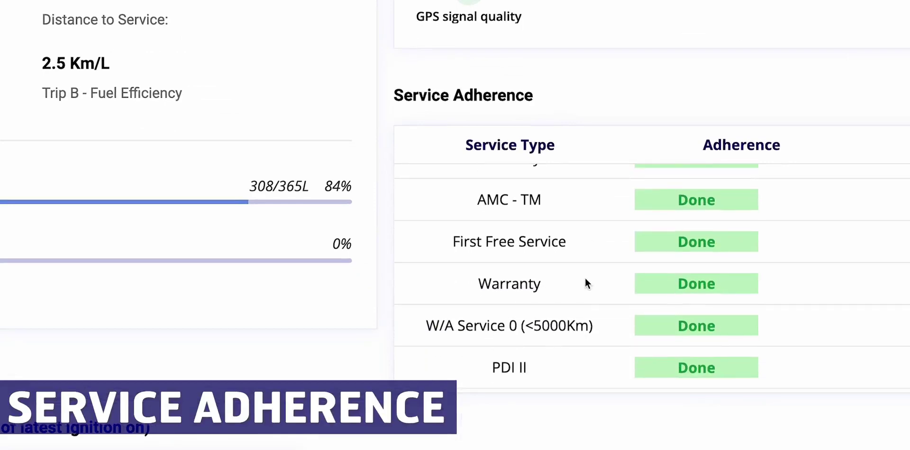
scroll(585, 297, "down", 2)
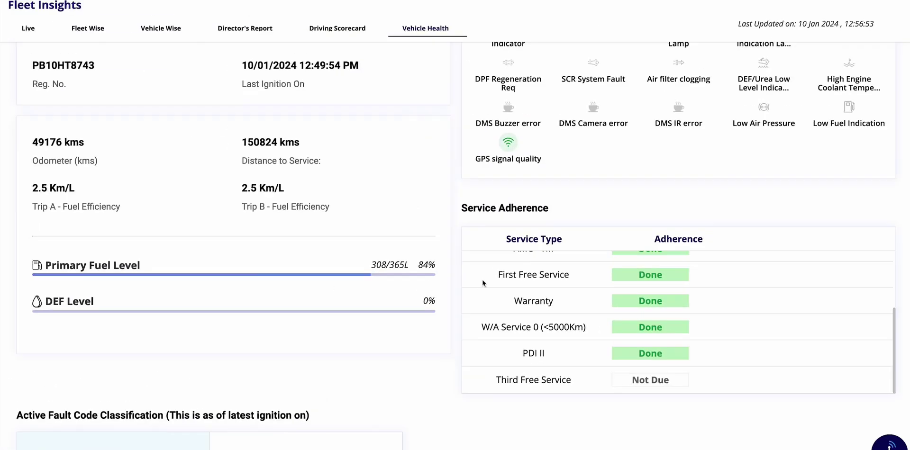
scroll(457, 269, "down", 3)
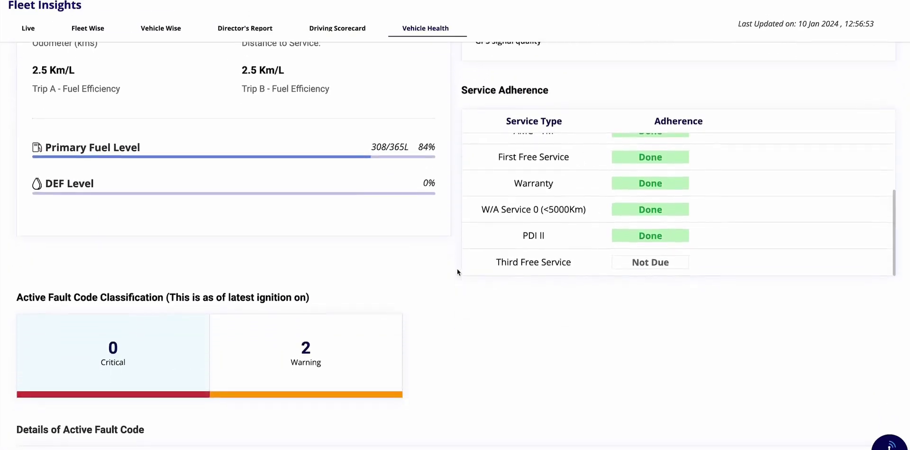
scroll(457, 269, "down", 1)
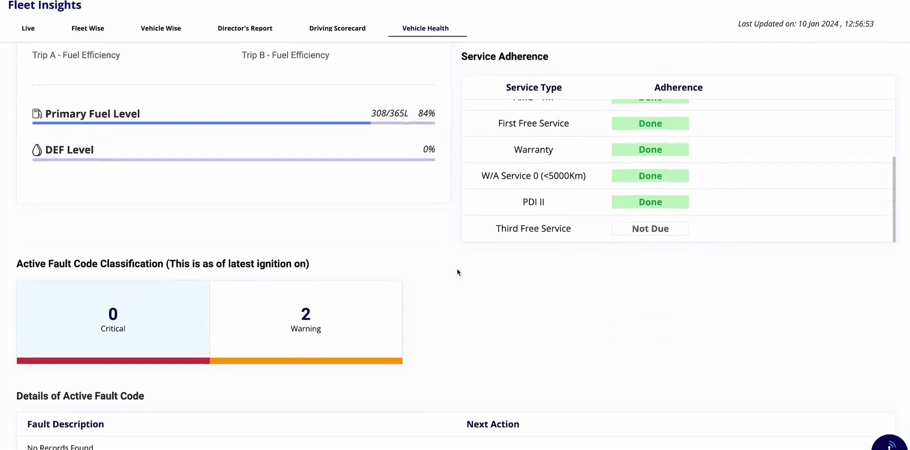
scroll(457, 269, "up", 1)
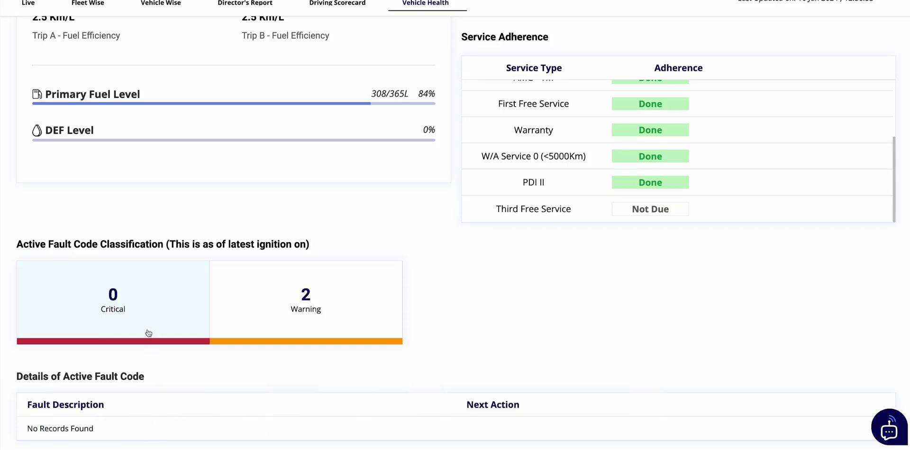
List PB10HT8743's two Warning faults, including the diesel particulate filter fault, then return to the Director's Report.
left_click(321, 319)
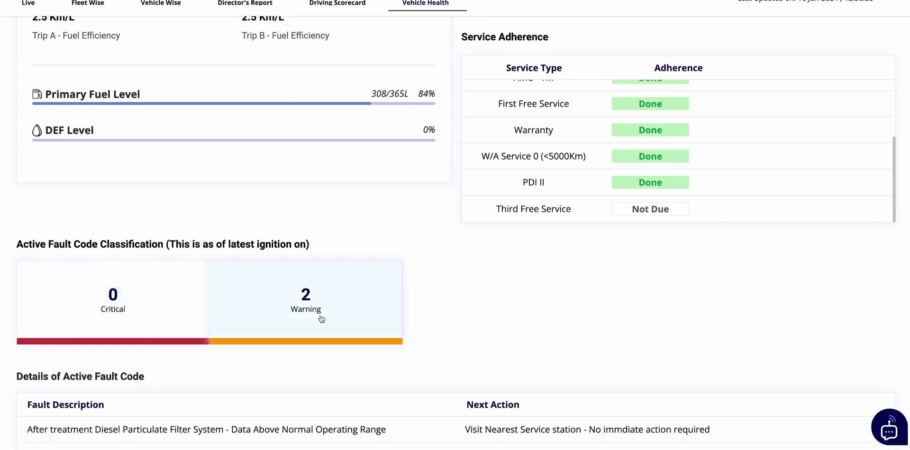
scroll(321, 319, "down", 1)
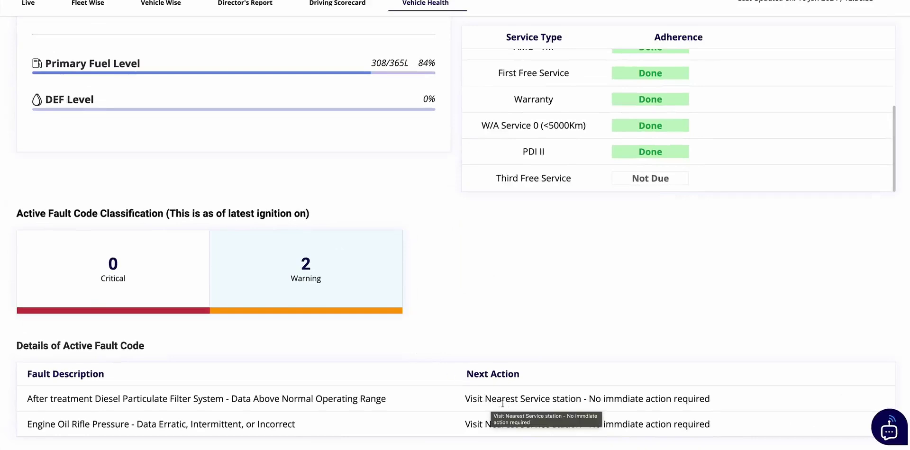
scroll(389, 318, "up", 7)
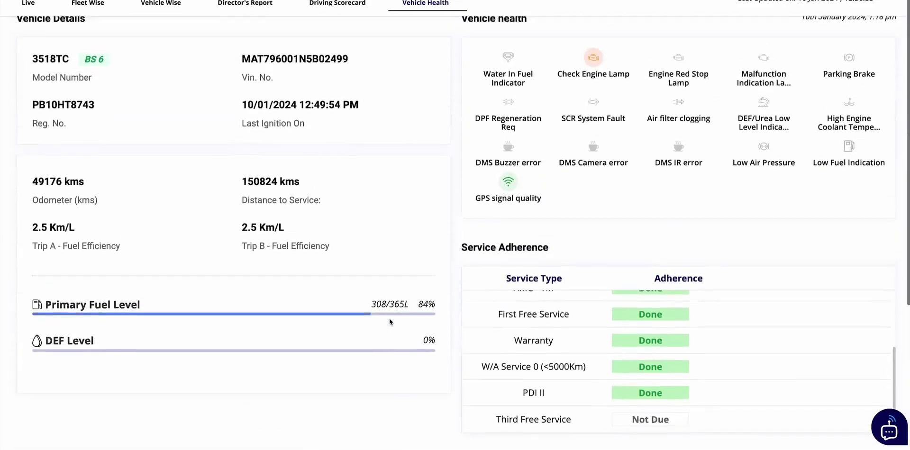
scroll(389, 320, "up", 1)
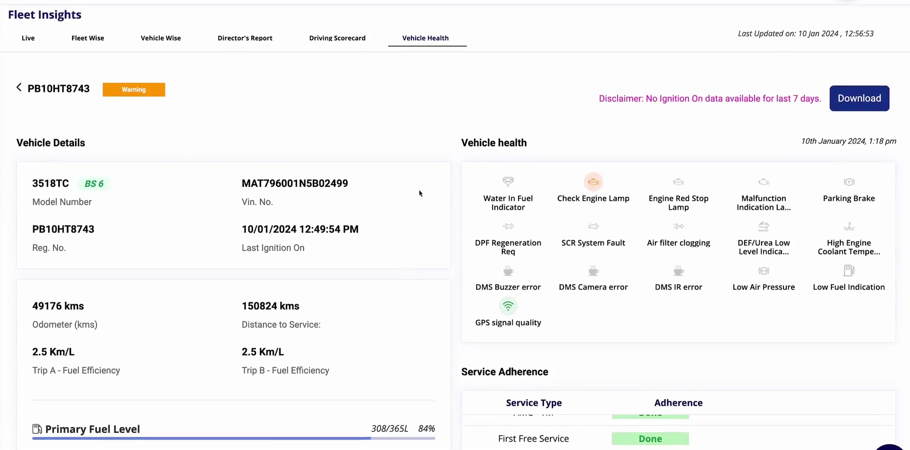
left_click(235, 41)
Switch through the Driving Scorecard and Vehicle Health views.
left_click(319, 43)
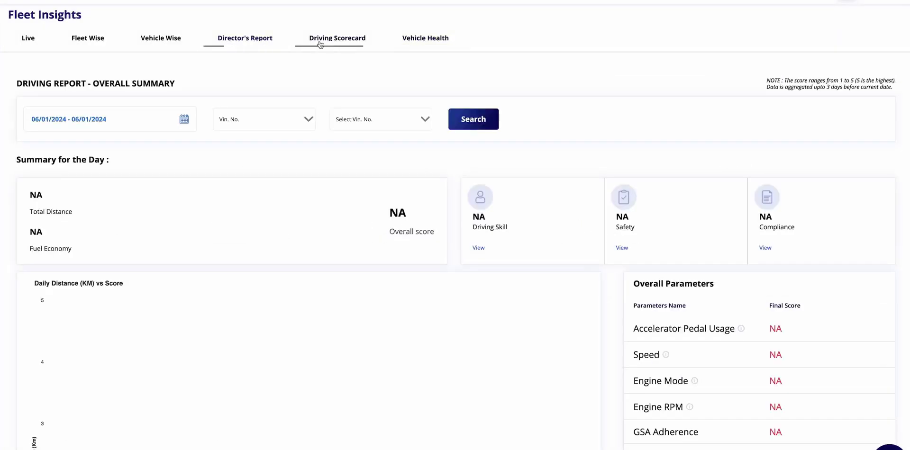
left_click(411, 43)
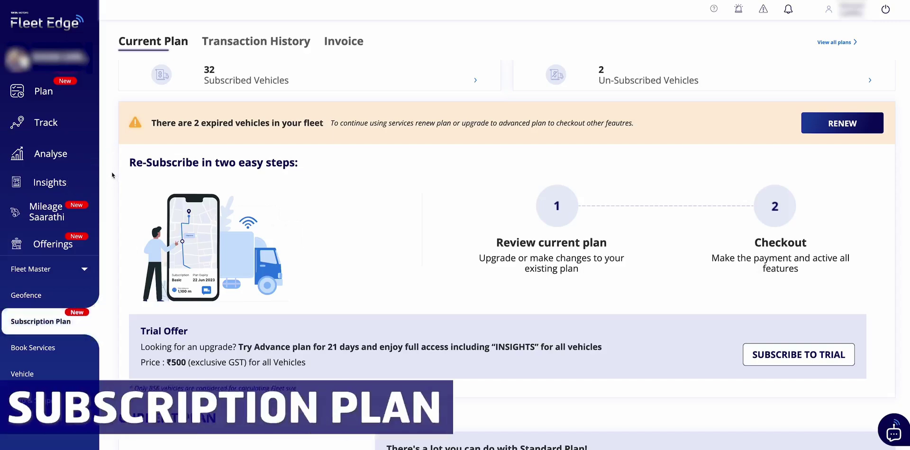
Review the Advanced plan benefits and choose UPGRADE NOW to compare Standard and Advanced prices.
scroll(113, 176, "down", 2)
scroll(112, 176, "down", 3)
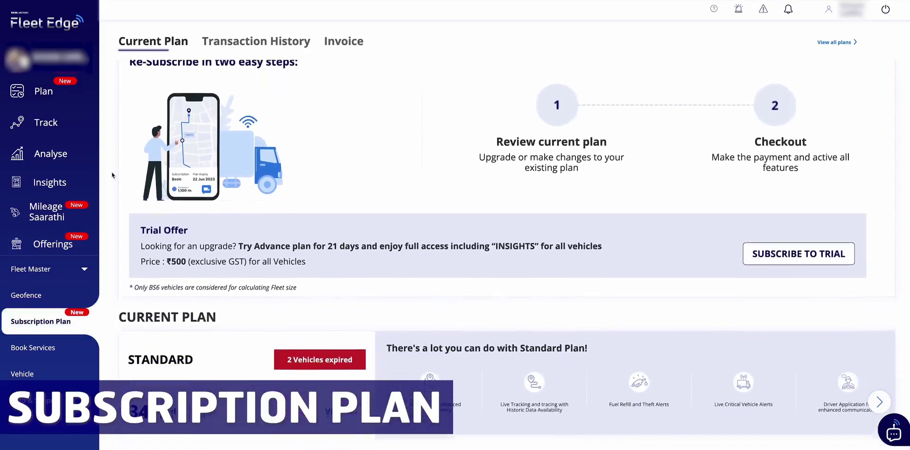
scroll(112, 175, "down", 2)
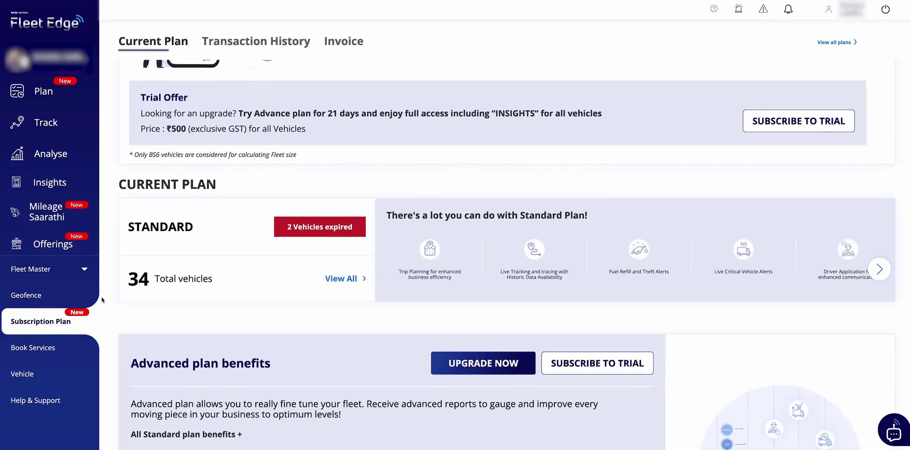
scroll(102, 300, "down", 3)
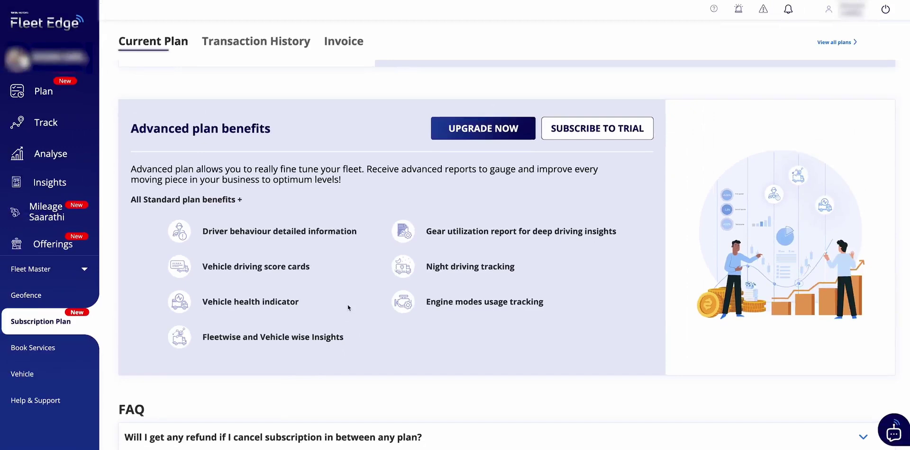
scroll(348, 305, "up", 1)
scroll(348, 304, "up", 2)
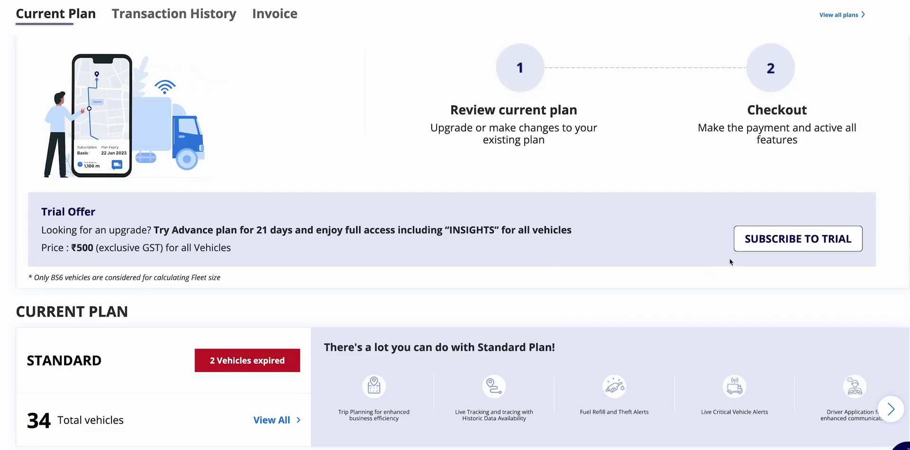
scroll(604, 278, "down", 5)
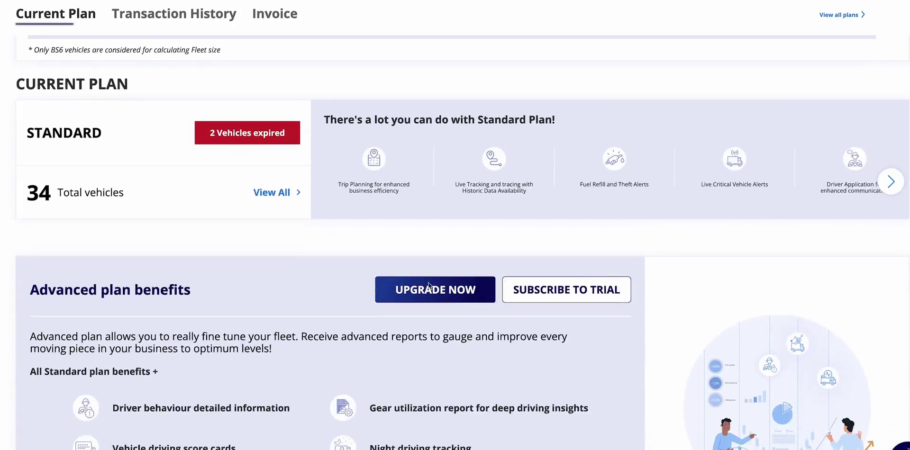
scroll(430, 292, "down", 2)
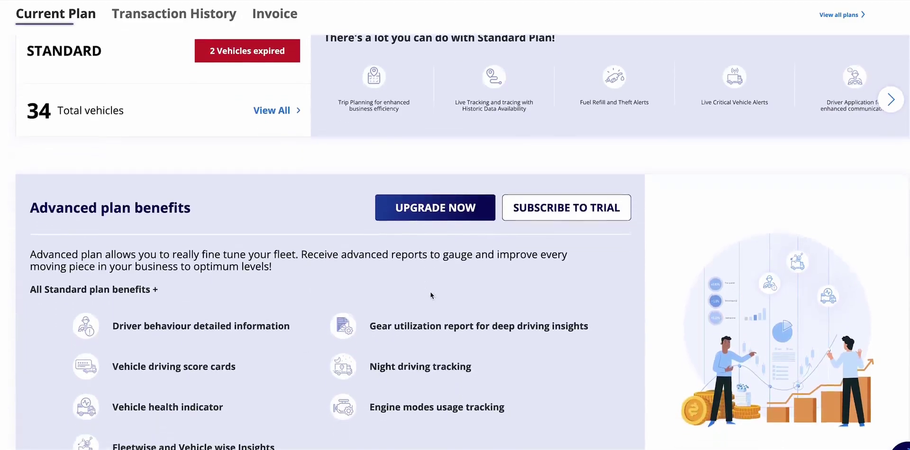
scroll(431, 292, "up", 1)
left_click(436, 258)
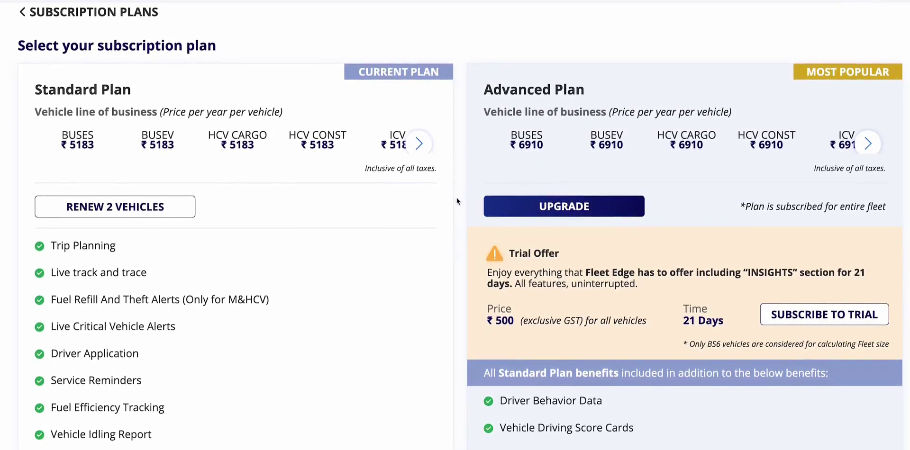
Browse Advanced plan vehicle category prices through to MAGIC, then start the Advanced plan upgrade.
scroll(427, 198, "down", 1)
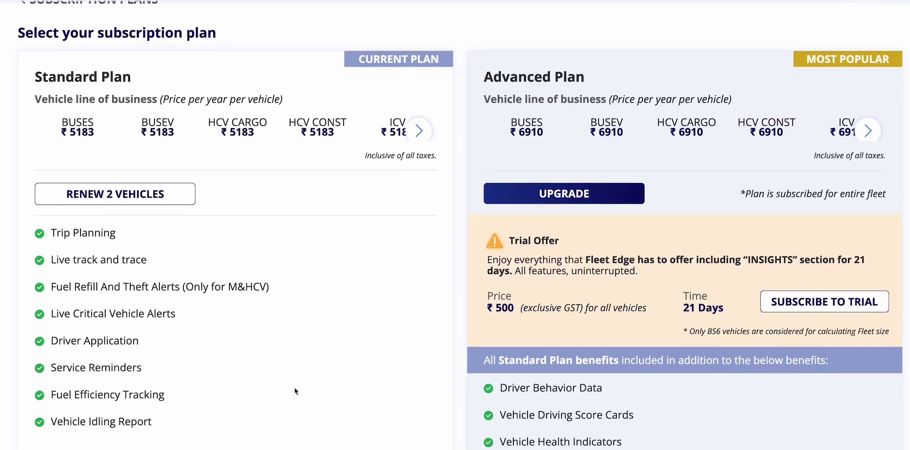
scroll(458, 345, "down", 3)
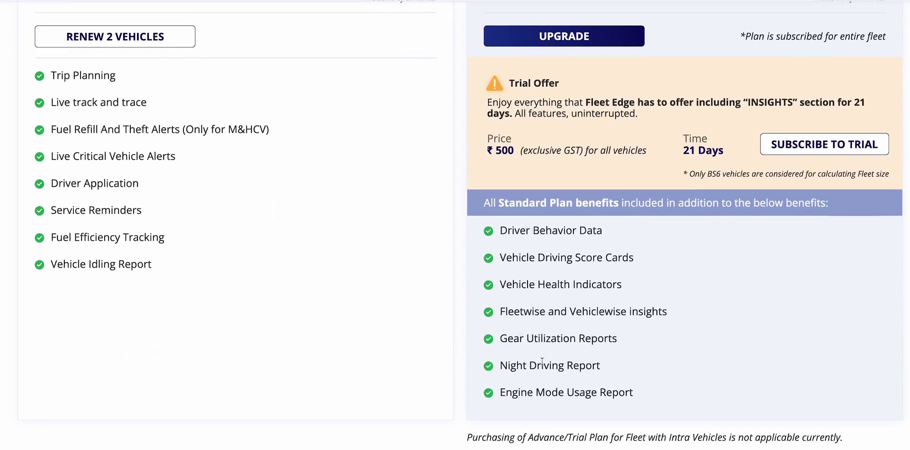
scroll(470, 308, "up", 3)
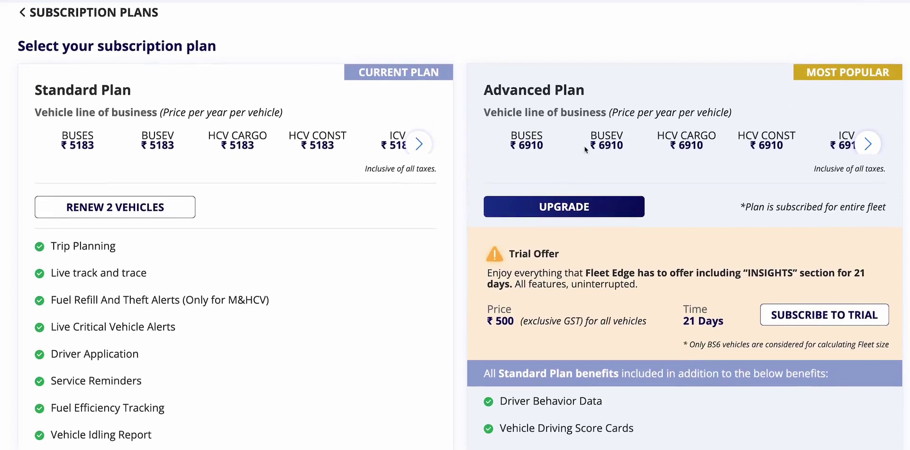
left_click(875, 146)
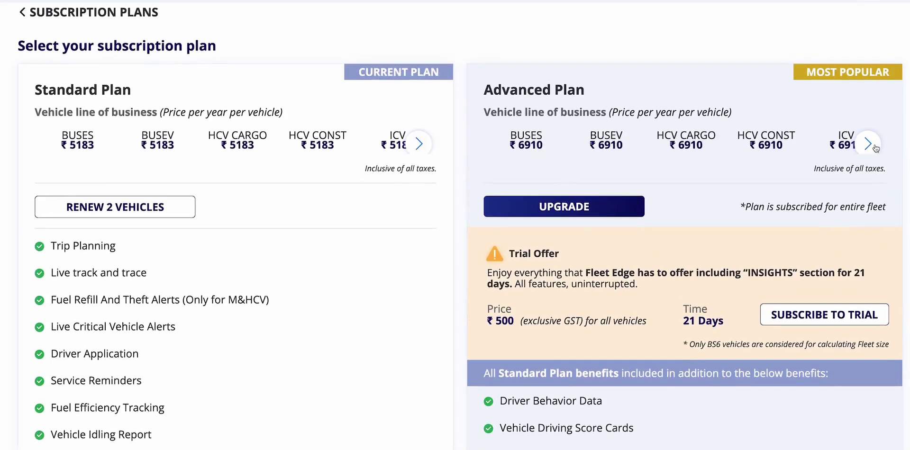
left_click(874, 145)
left_click(874, 145)
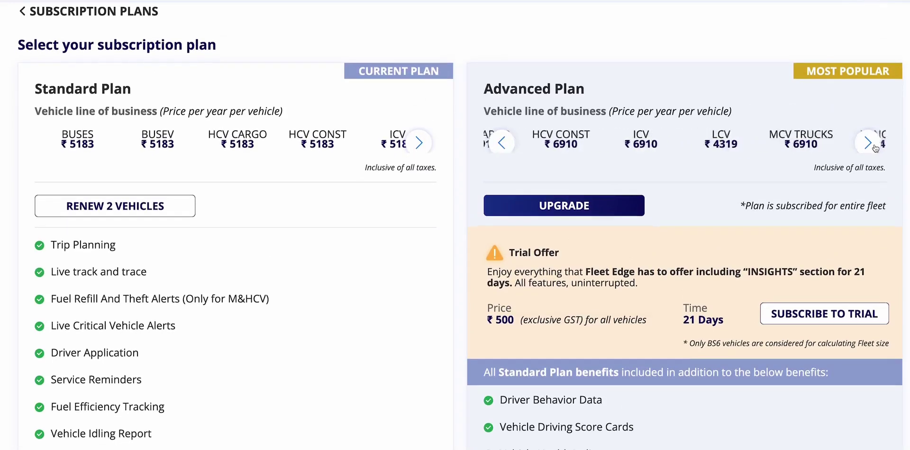
left_click(874, 145)
left_click(875, 146)
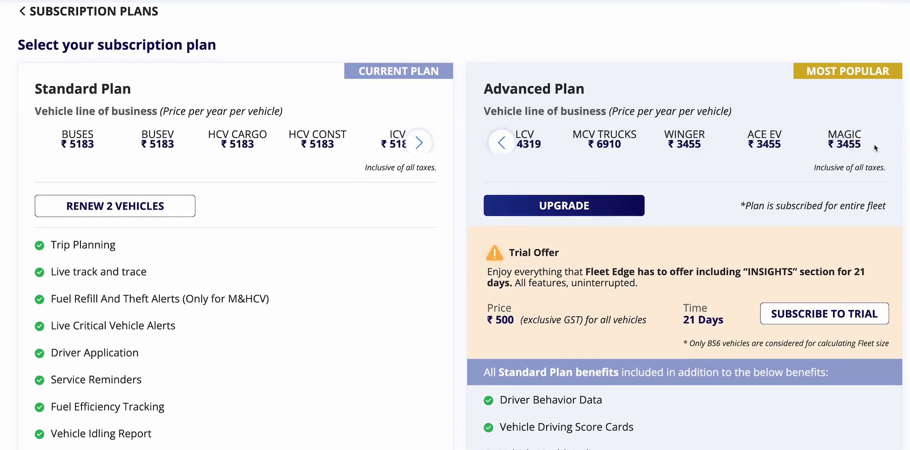
left_click(494, 146)
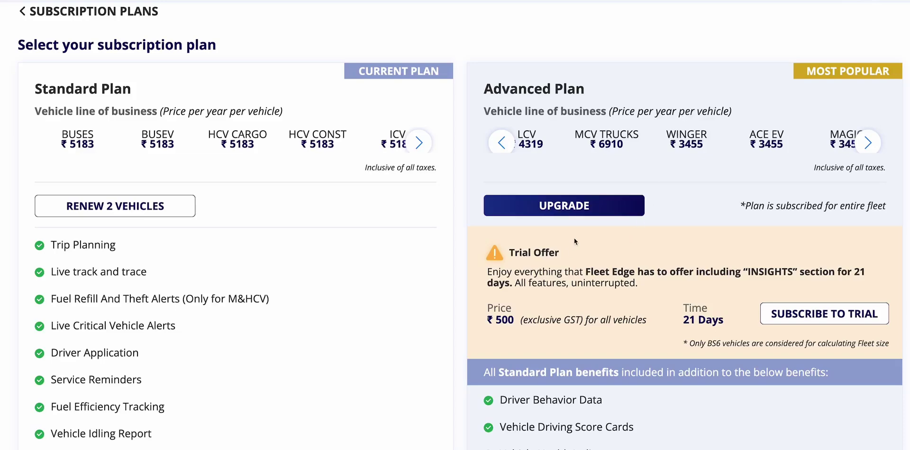
left_click(568, 215)
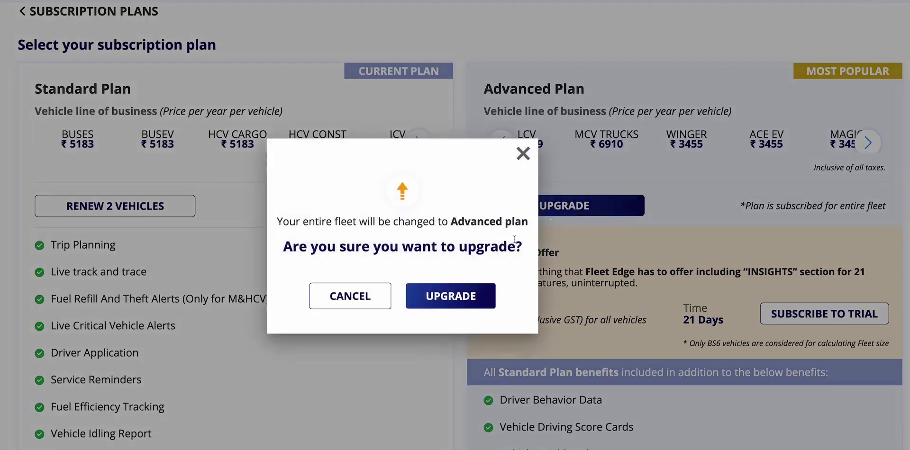
Confirm the Advanced plan upgrade and compare 2 Year and 3 Year tenure prices in the breakdown.
left_click(444, 301)
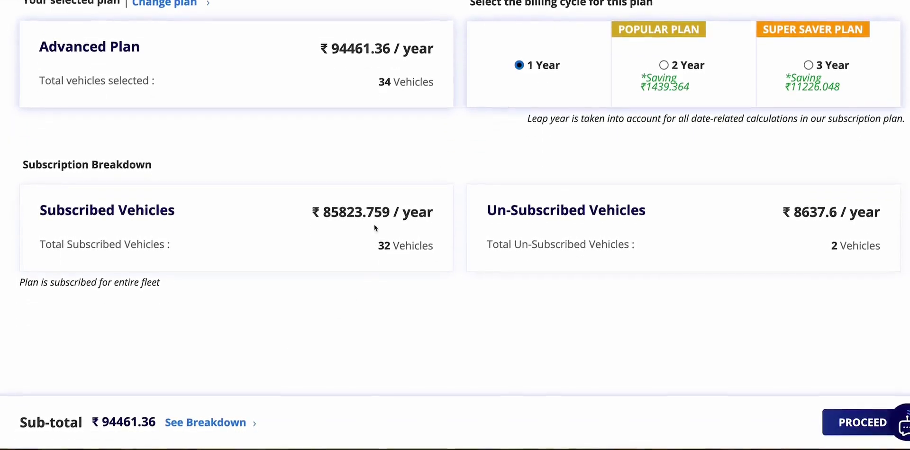
left_click(215, 422)
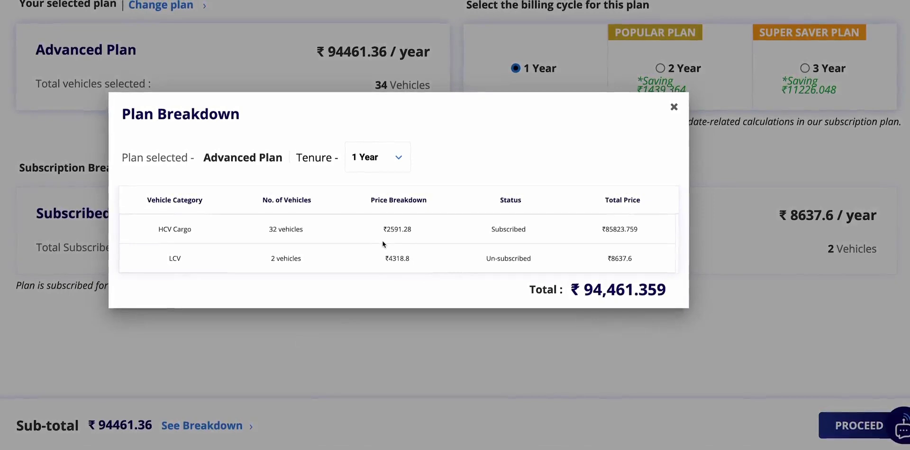
left_click(396, 159)
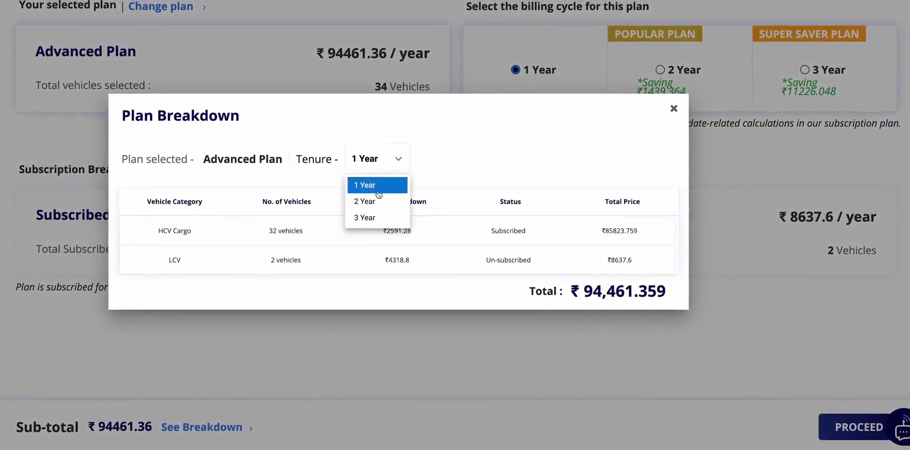
left_click(375, 203)
left_click(382, 169)
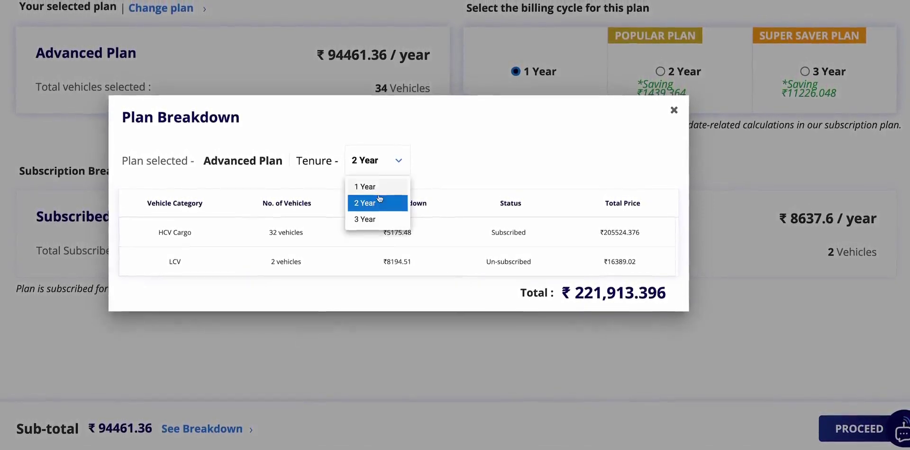
left_click(371, 220)
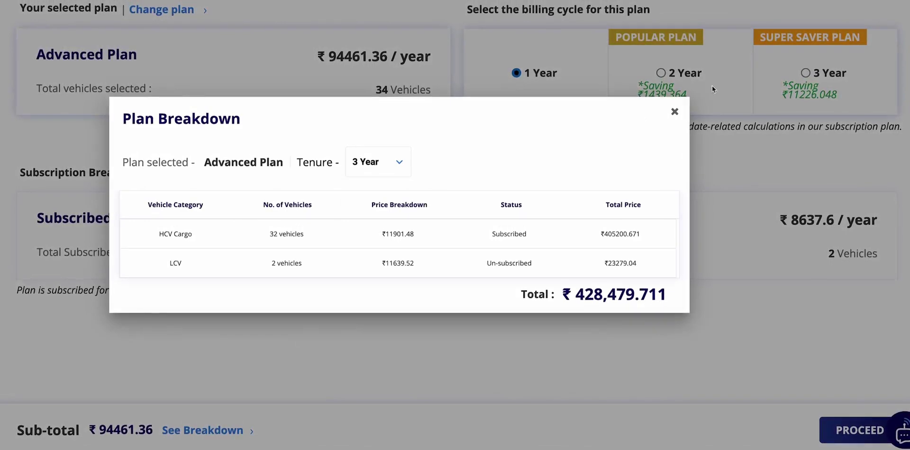
left_click(675, 113)
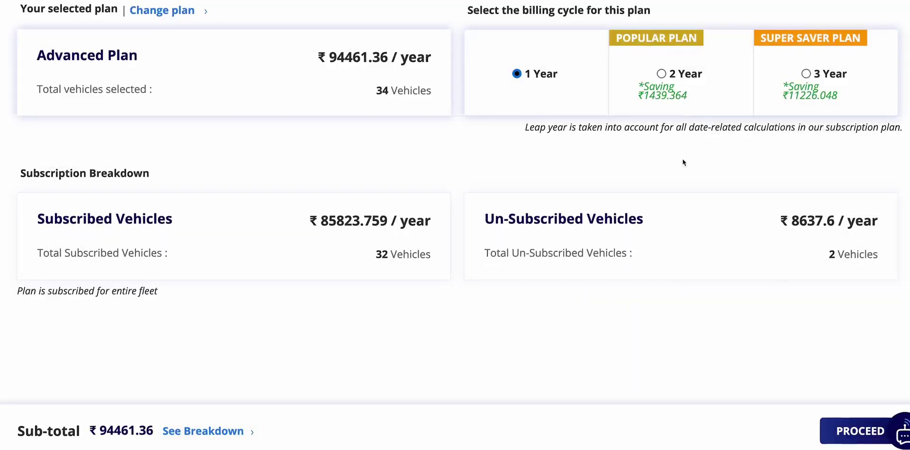
Move past the Advanced Plan order for 34 vehicles and review the billing information.
left_click(851, 434)
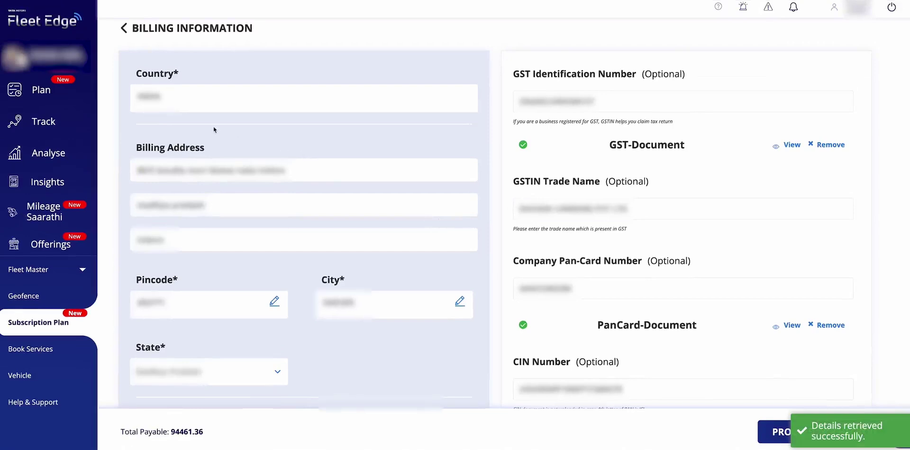
scroll(213, 129, "down", 1)
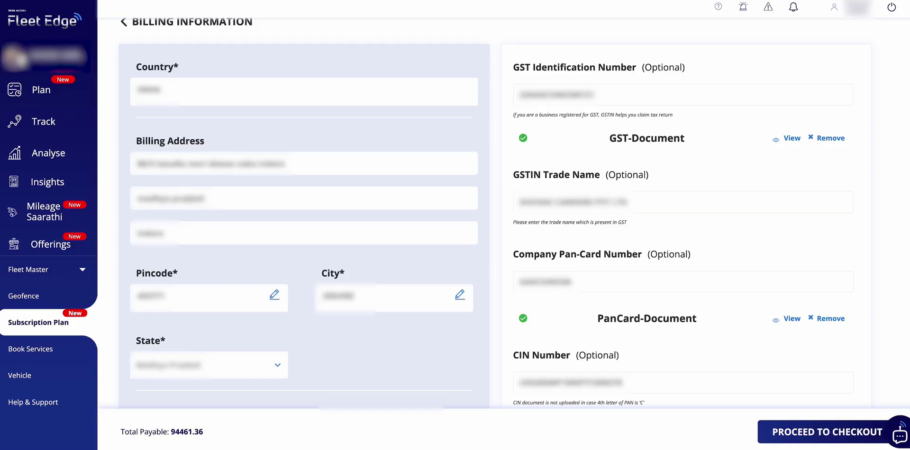
scroll(290, 326, "down", 3)
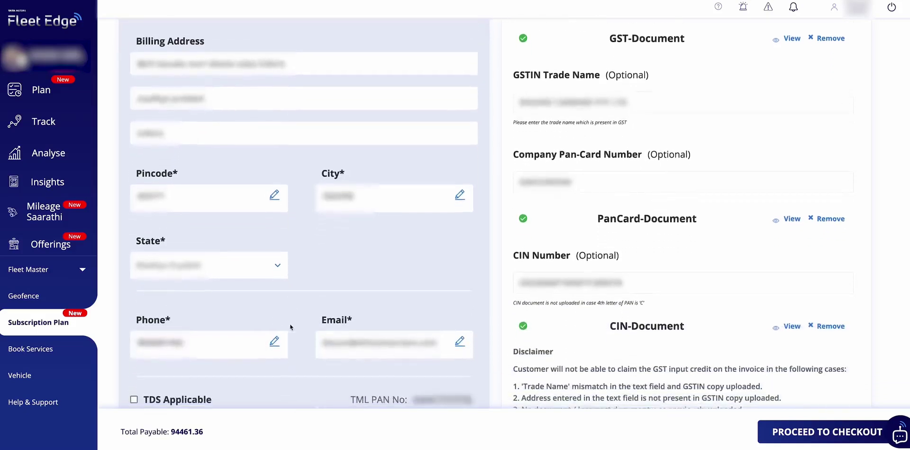
scroll(290, 326, "down", 2)
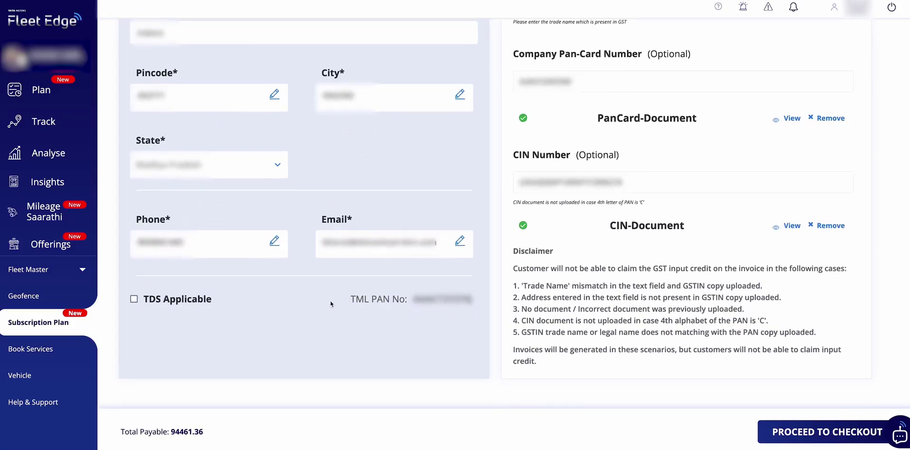
Try TDS Applicable with the TAN field, switch it off, and proceed to the ₹94461.36 checkout.
left_click(147, 298)
scroll(225, 285, "up", 5)
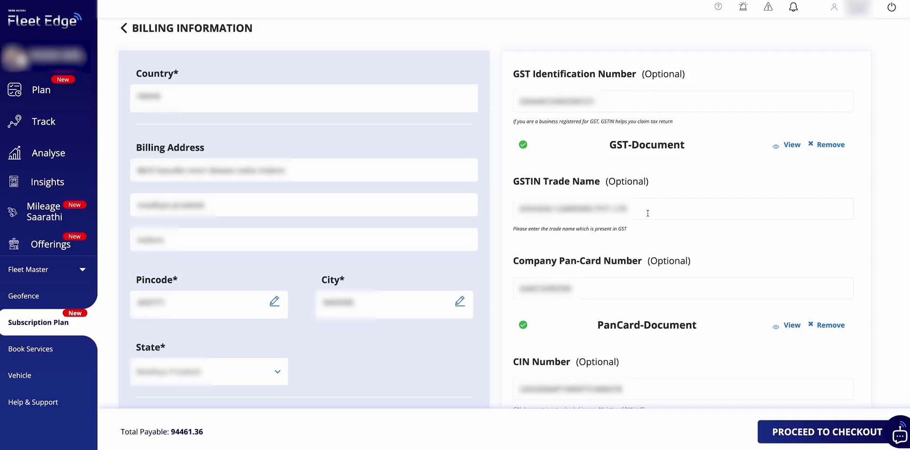
scroll(647, 214, "down", 5)
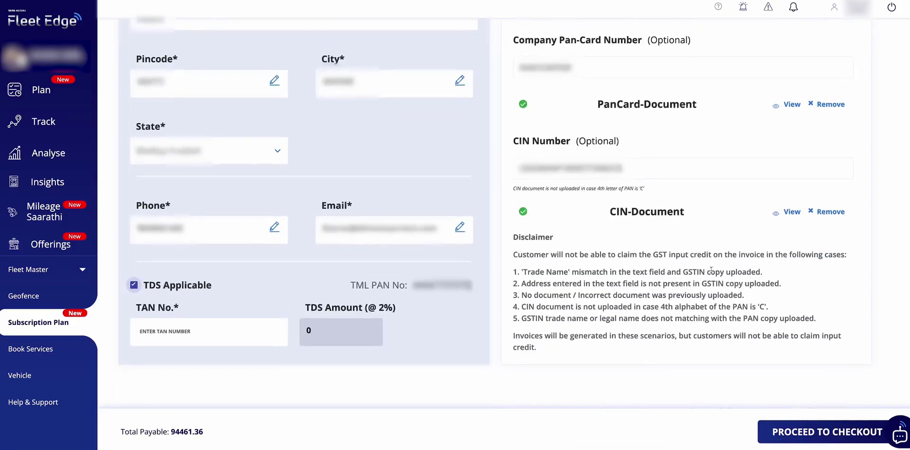
left_click(168, 331)
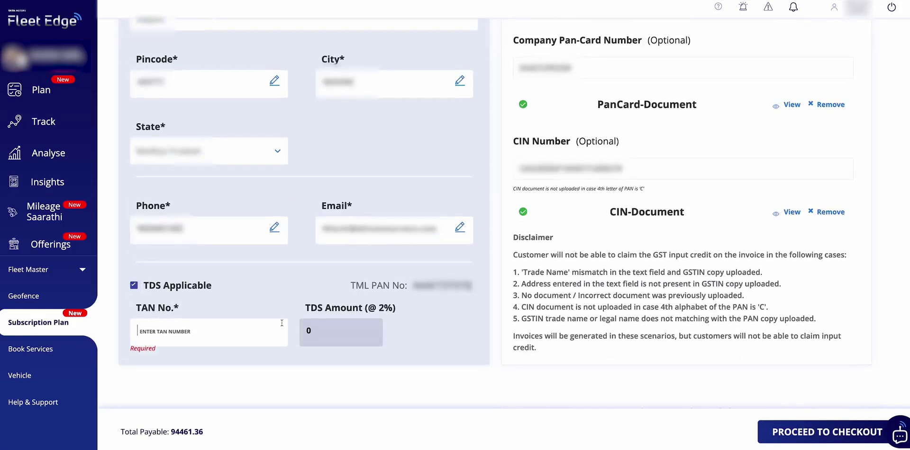
left_click(135, 286)
left_click(793, 430)
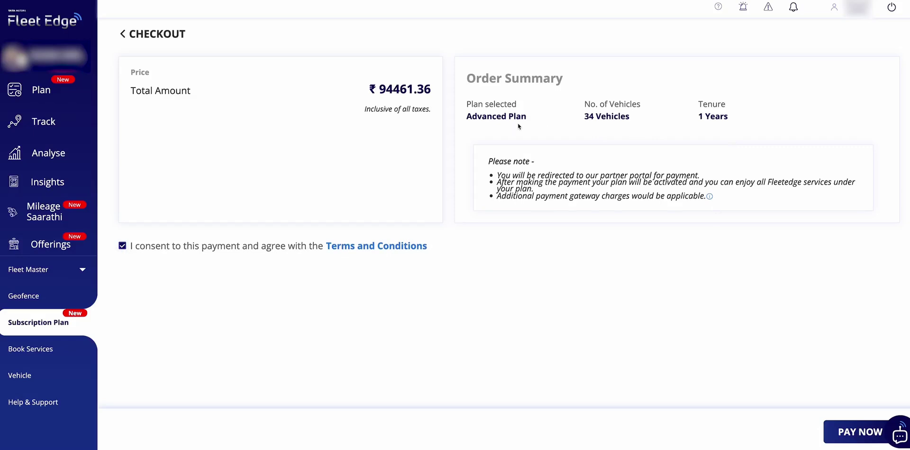
Pay now to reach the payment gateway showing INR 94461.36 payable.
left_click(836, 433)
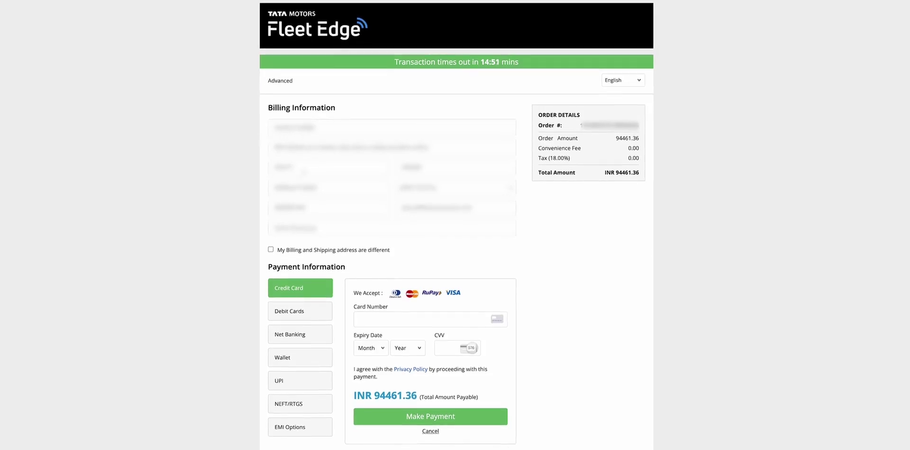
scroll(457, 225, "down", 1)
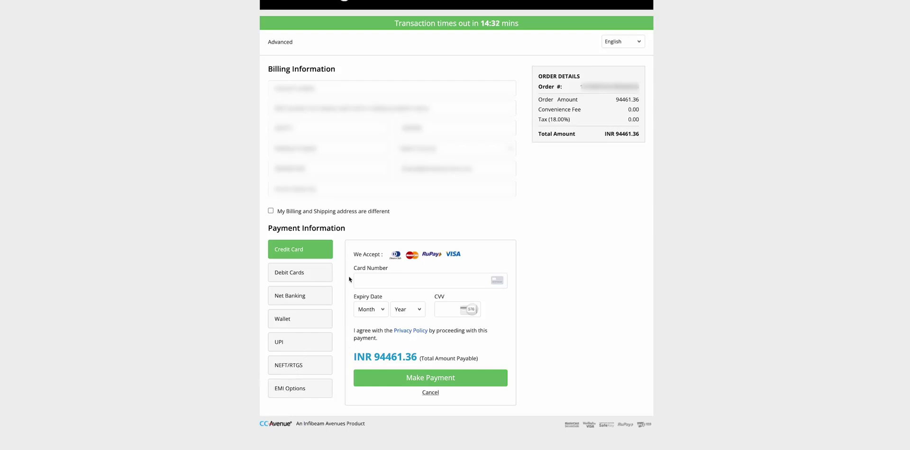
scroll(350, 289, "up", 2)
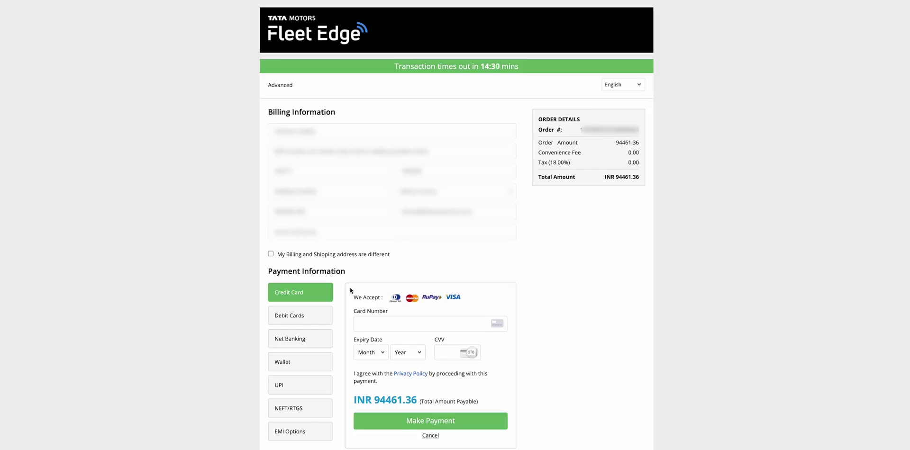